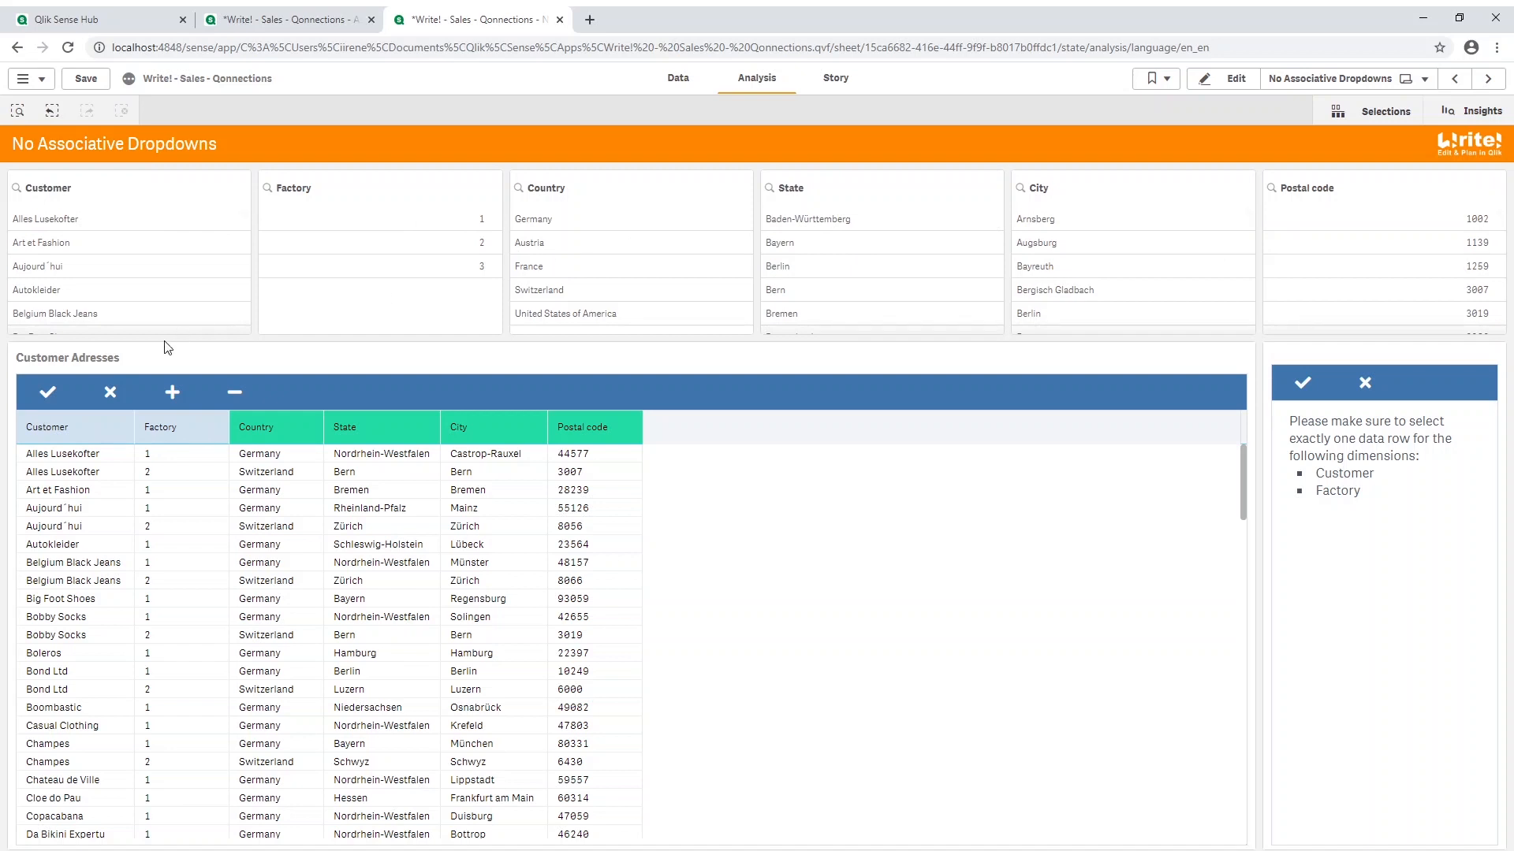
Step: Add a new row to the Customer Adresses table with Country Germany and City New York City
{"action": "left_click", "coordinate": [171, 393]}
{"action": "left_click", "coordinate": [194, 456]}
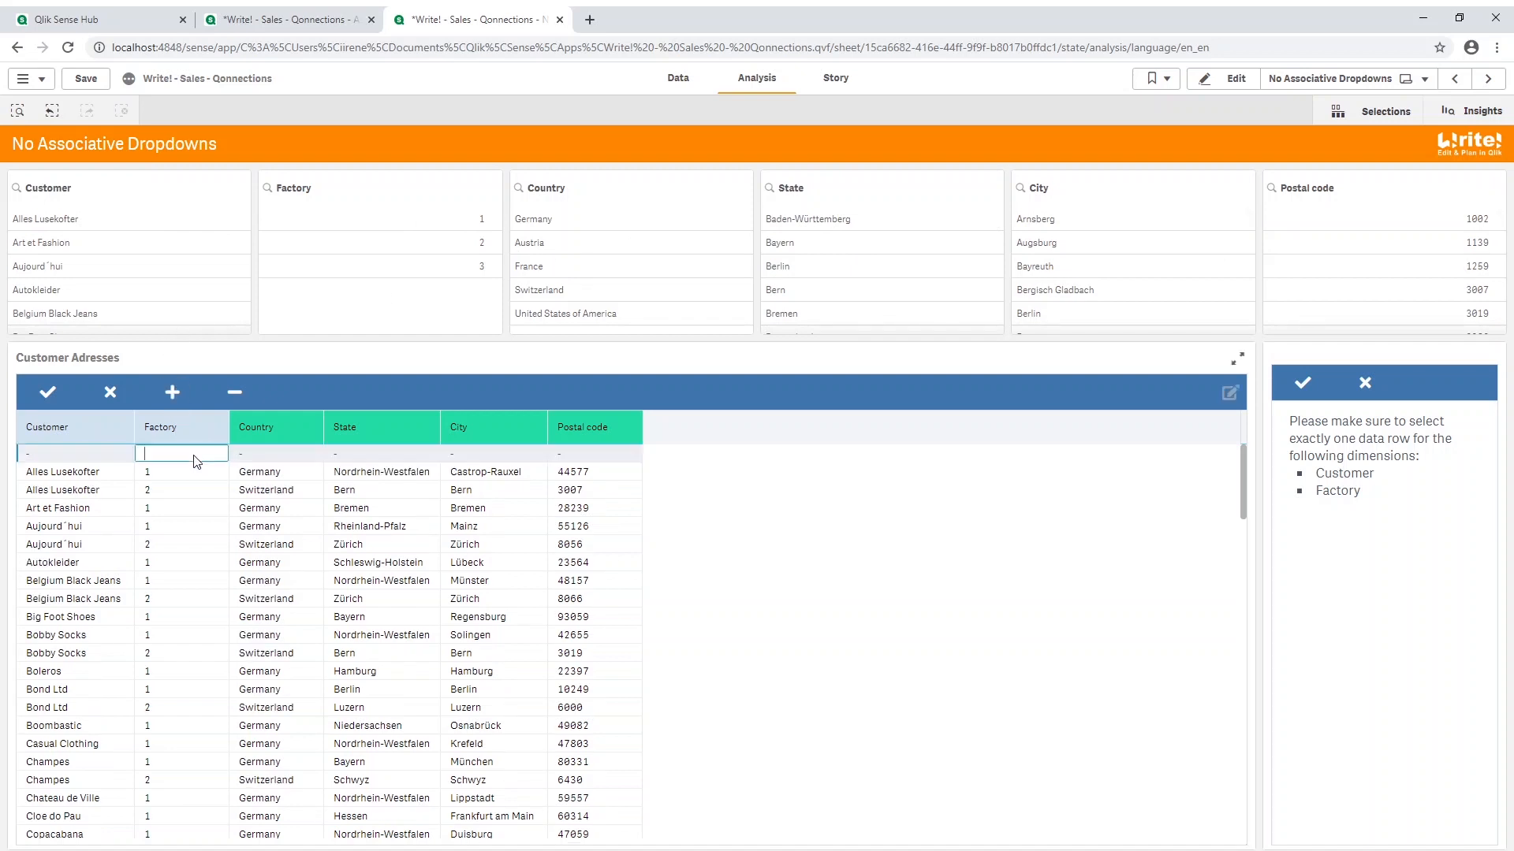
{"action": "left_click", "coordinate": [276, 455]}
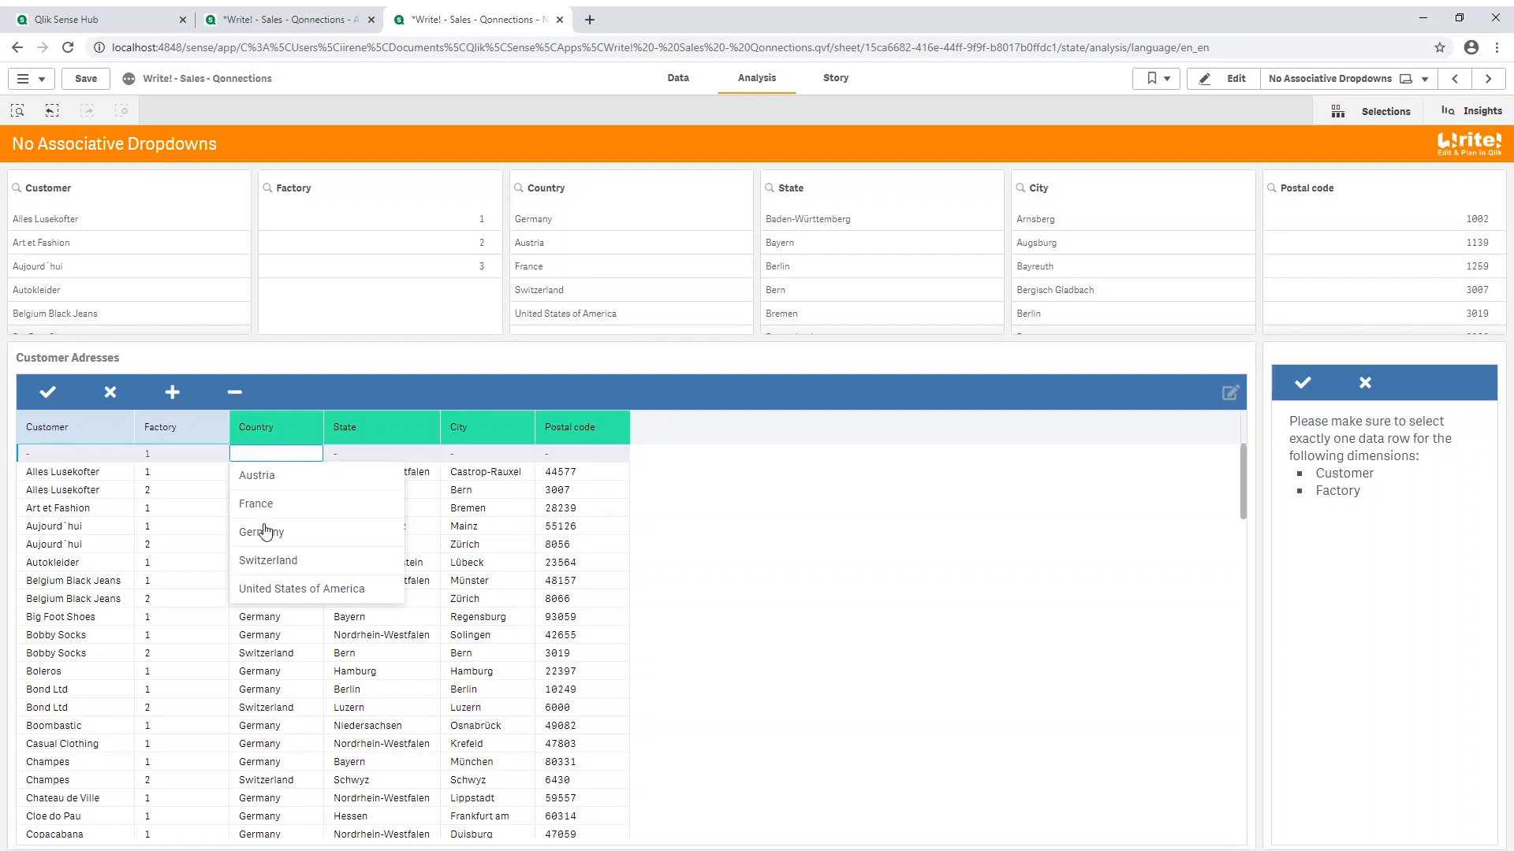
{"action": "left_click", "coordinate": [264, 530]}
{"action": "left_click", "coordinate": [494, 454]}
{"action": "scroll", "coordinate": [503, 543], "scroll_direction": "down", "scroll_amount": 15}
{"action": "scroll", "coordinate": [498, 550], "scroll_direction": "down", "scroll_amount": 3}
{"action": "left_click", "coordinate": [487, 502]}
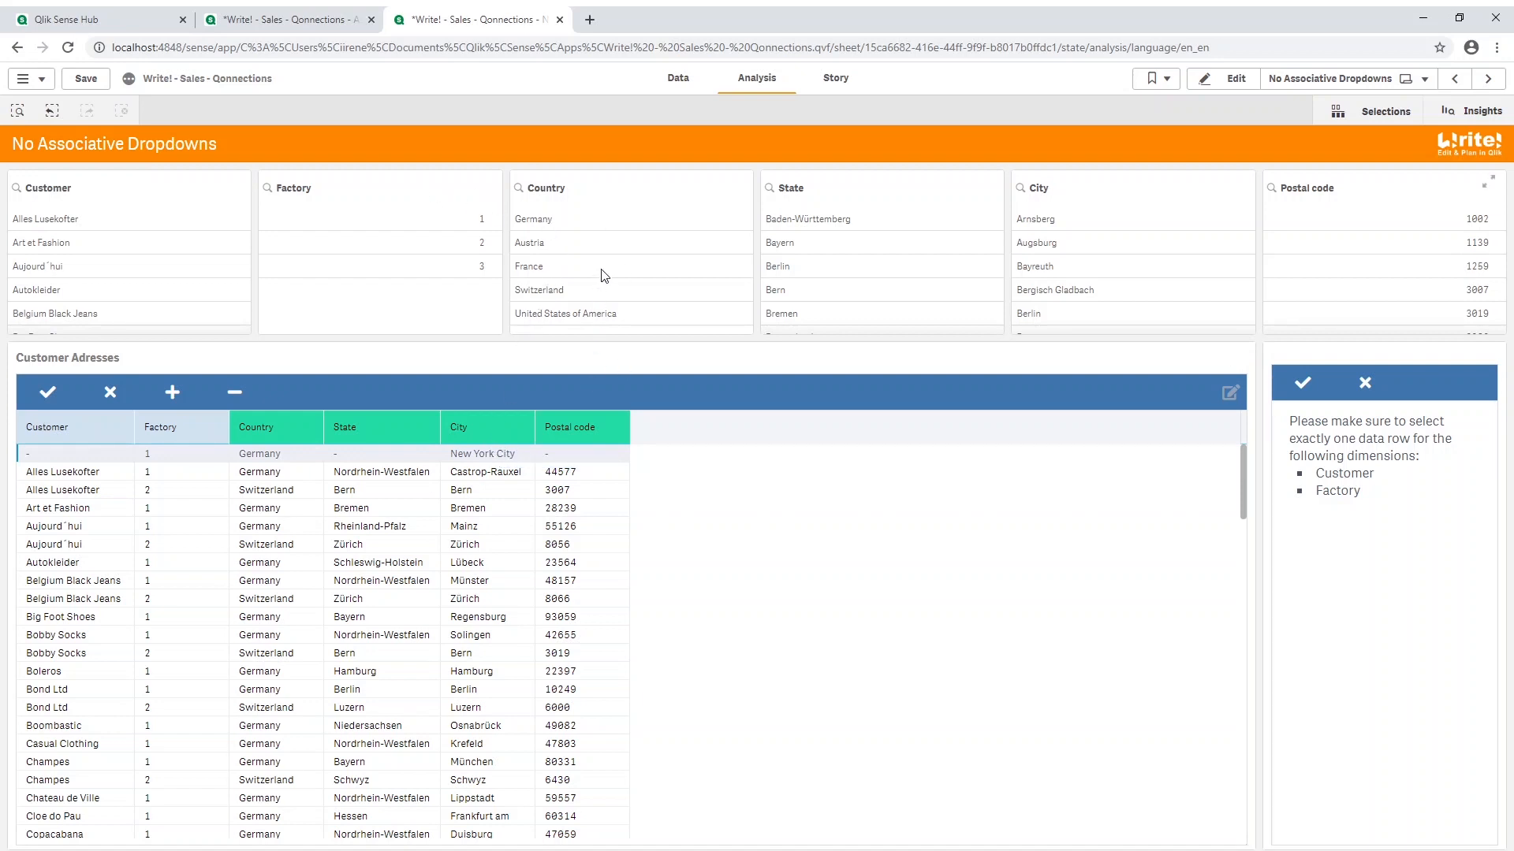
Step: Filter the Country list by Germany to inspect the available cities, then clear that selection
{"action": "left_click", "coordinate": [538, 220]}
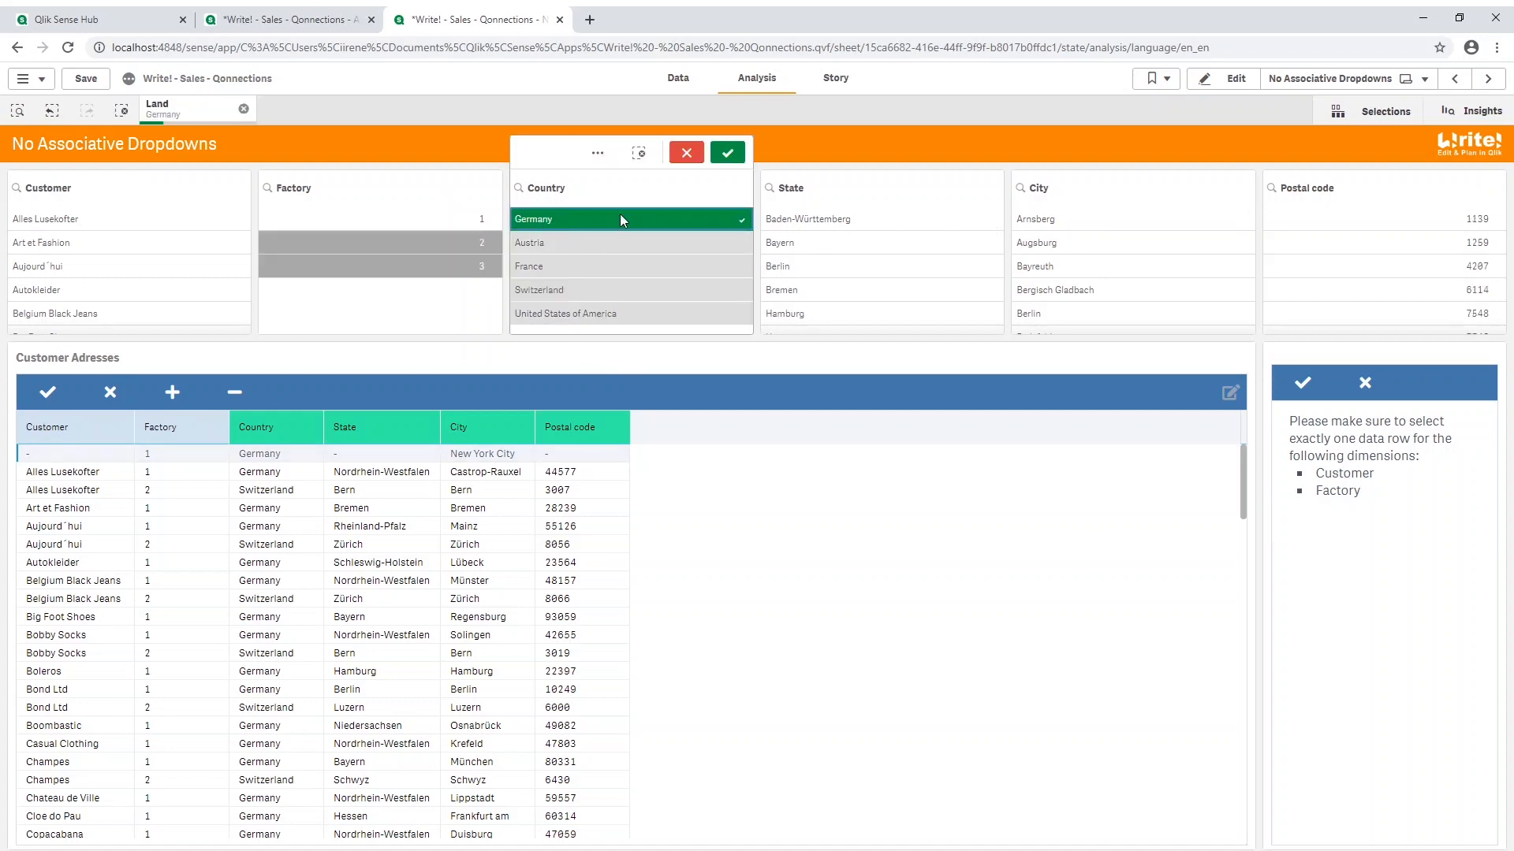
{"action": "scroll", "coordinate": [1091, 248], "scroll_direction": "down", "scroll_amount": 10}
{"action": "scroll", "coordinate": [1091, 248], "scroll_direction": "up", "scroll_amount": 1}
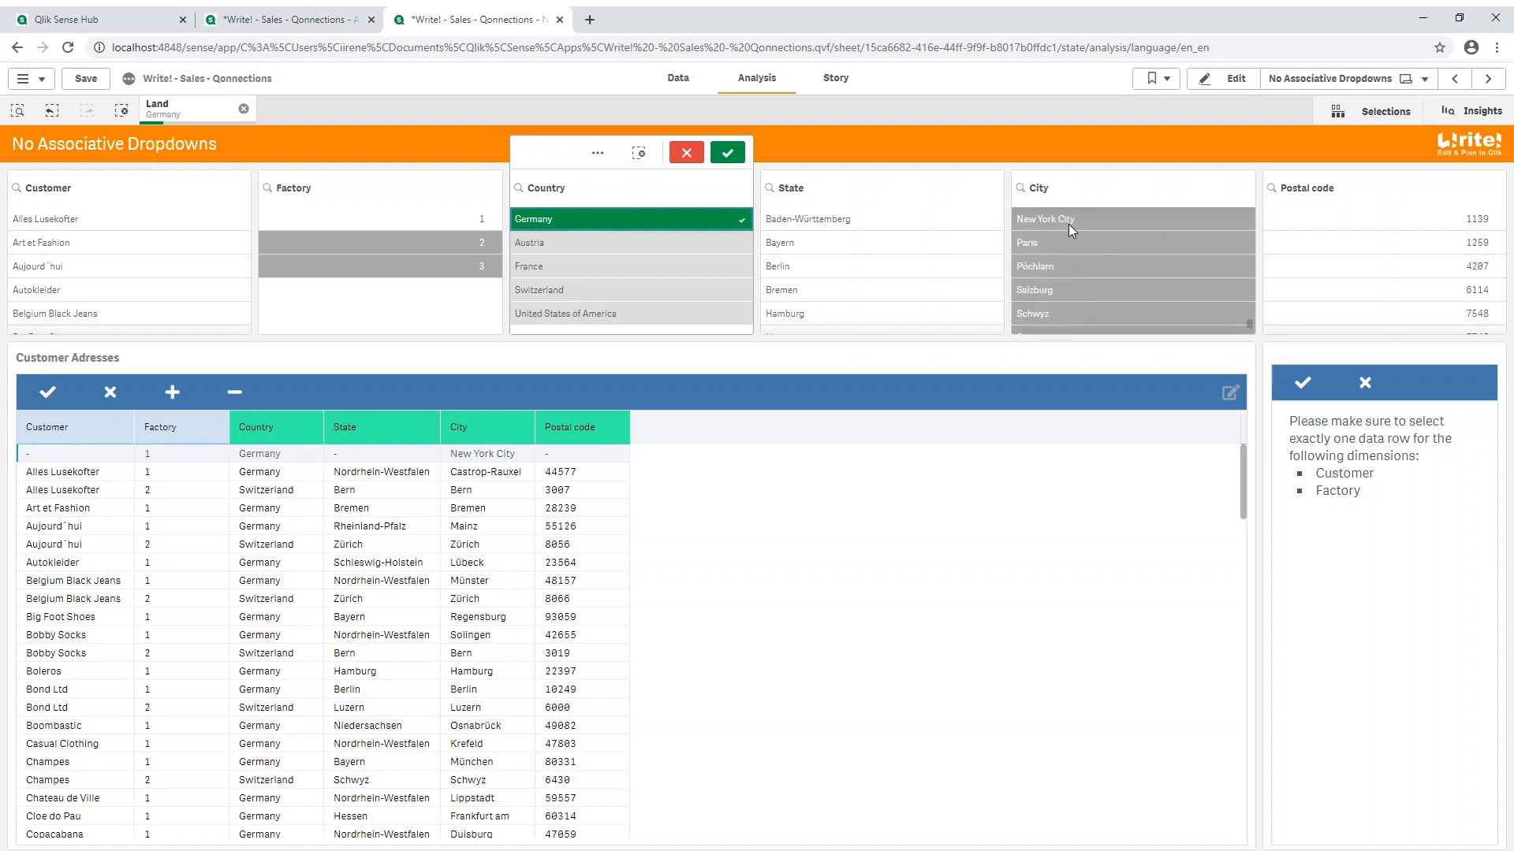
{"action": "scroll", "coordinate": [1041, 232], "scroll_direction": "up", "scroll_amount": 3}
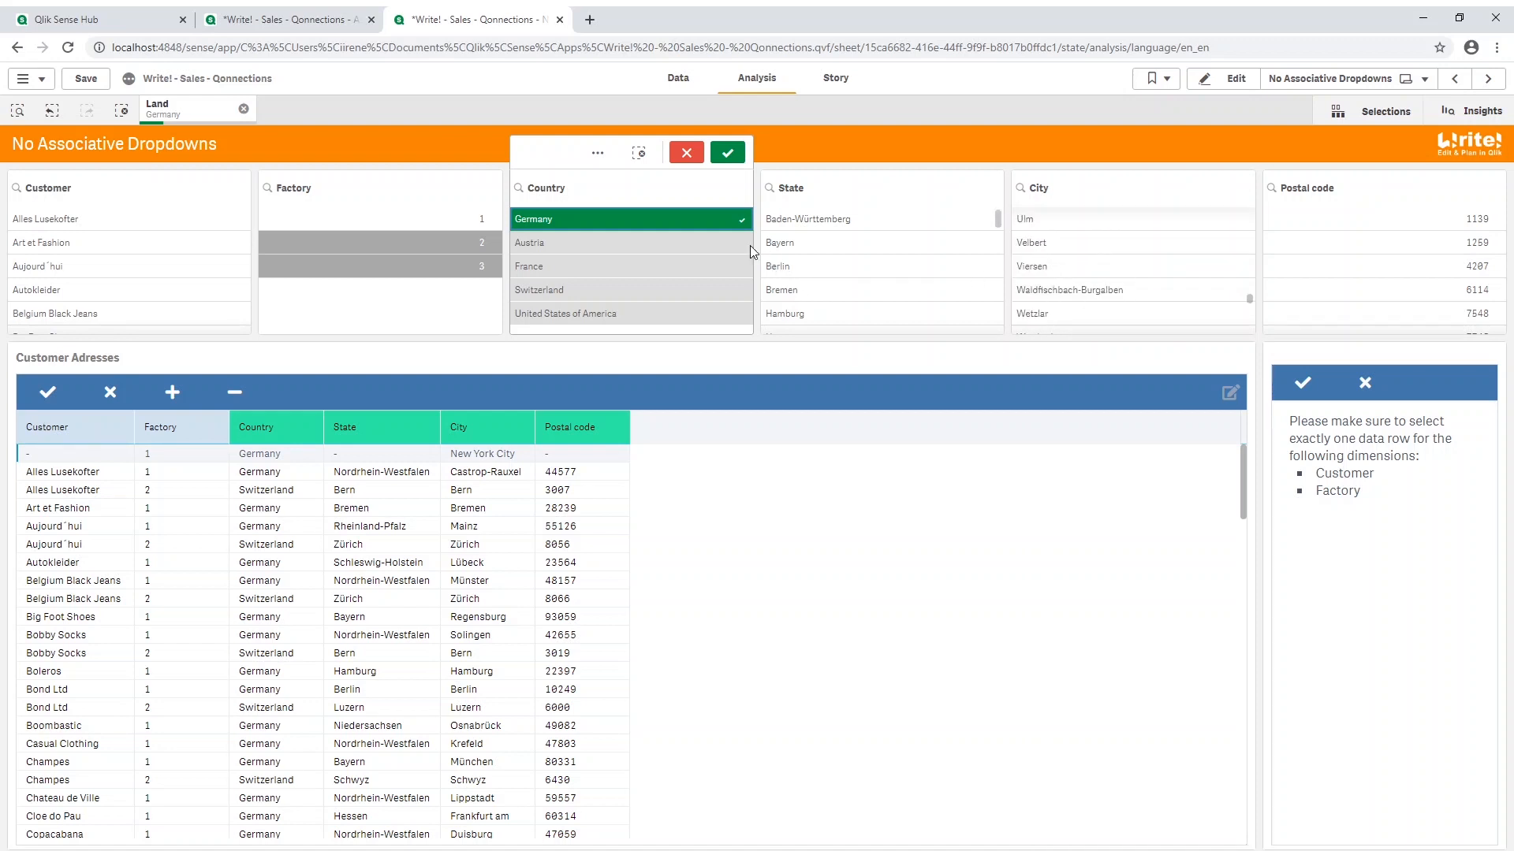
{"action": "left_click", "coordinate": [689, 155]}
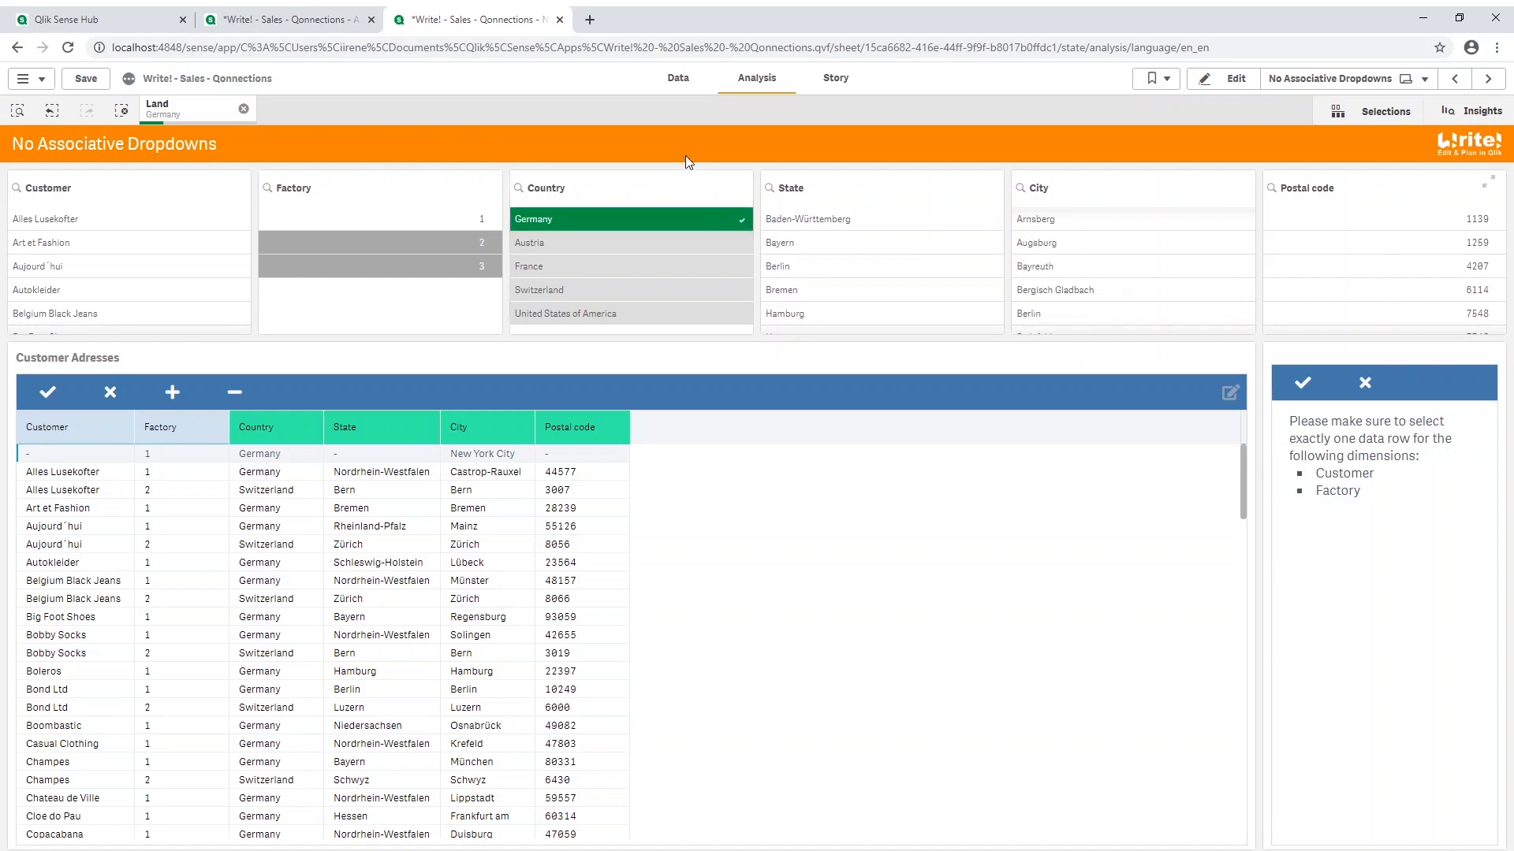
{"action": "left_click", "coordinate": [663, 218]}
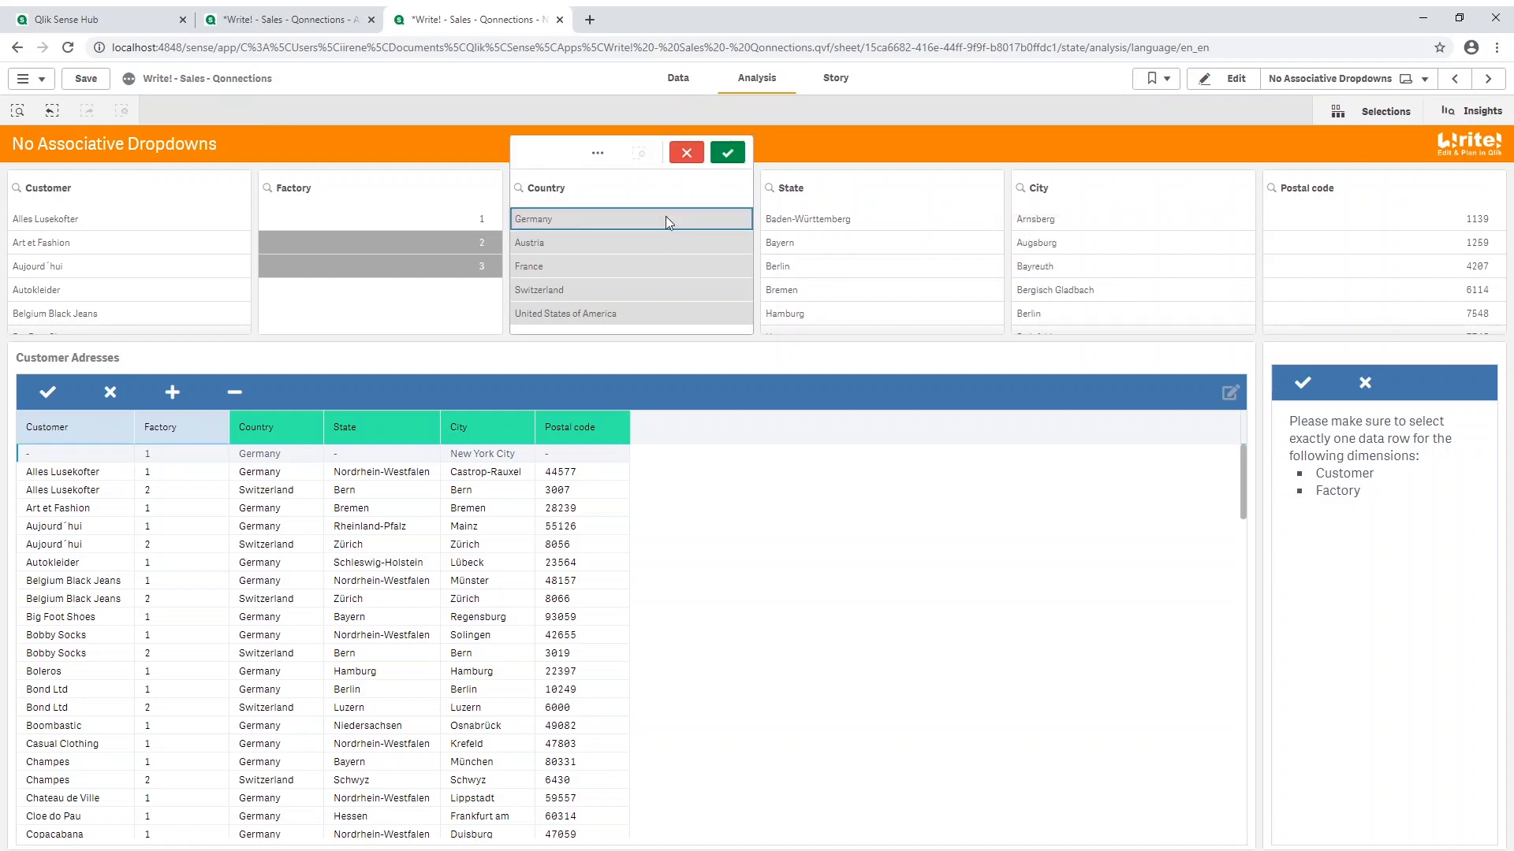
{"action": "left_click", "coordinate": [708, 356]}
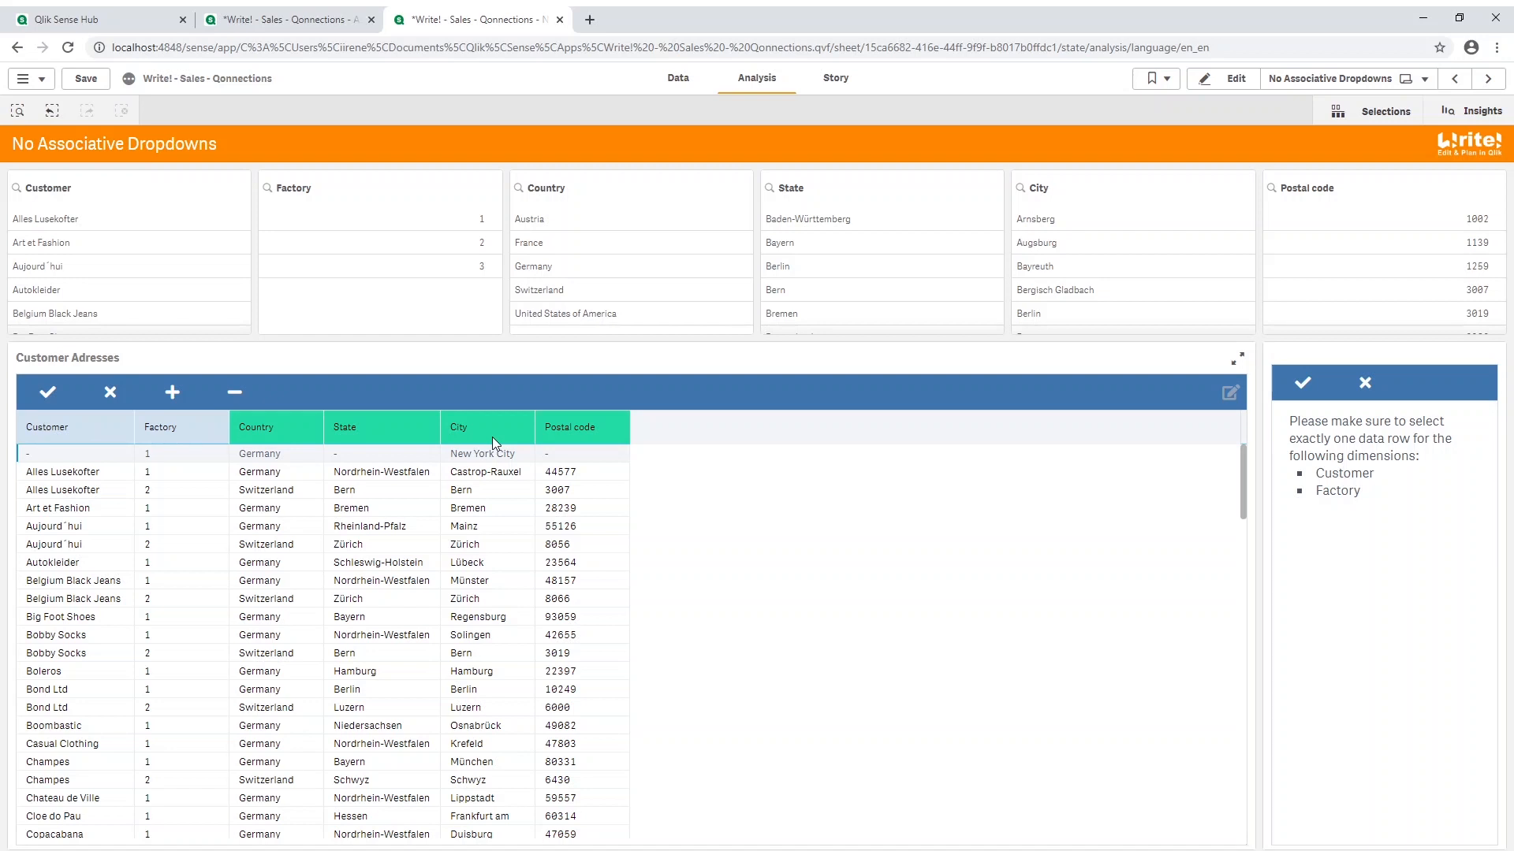
Step: On the Associative Dropdowns sheet, add a new table row with Country Germany and City Berlin
{"action": "left_click", "coordinate": [308, 19]}
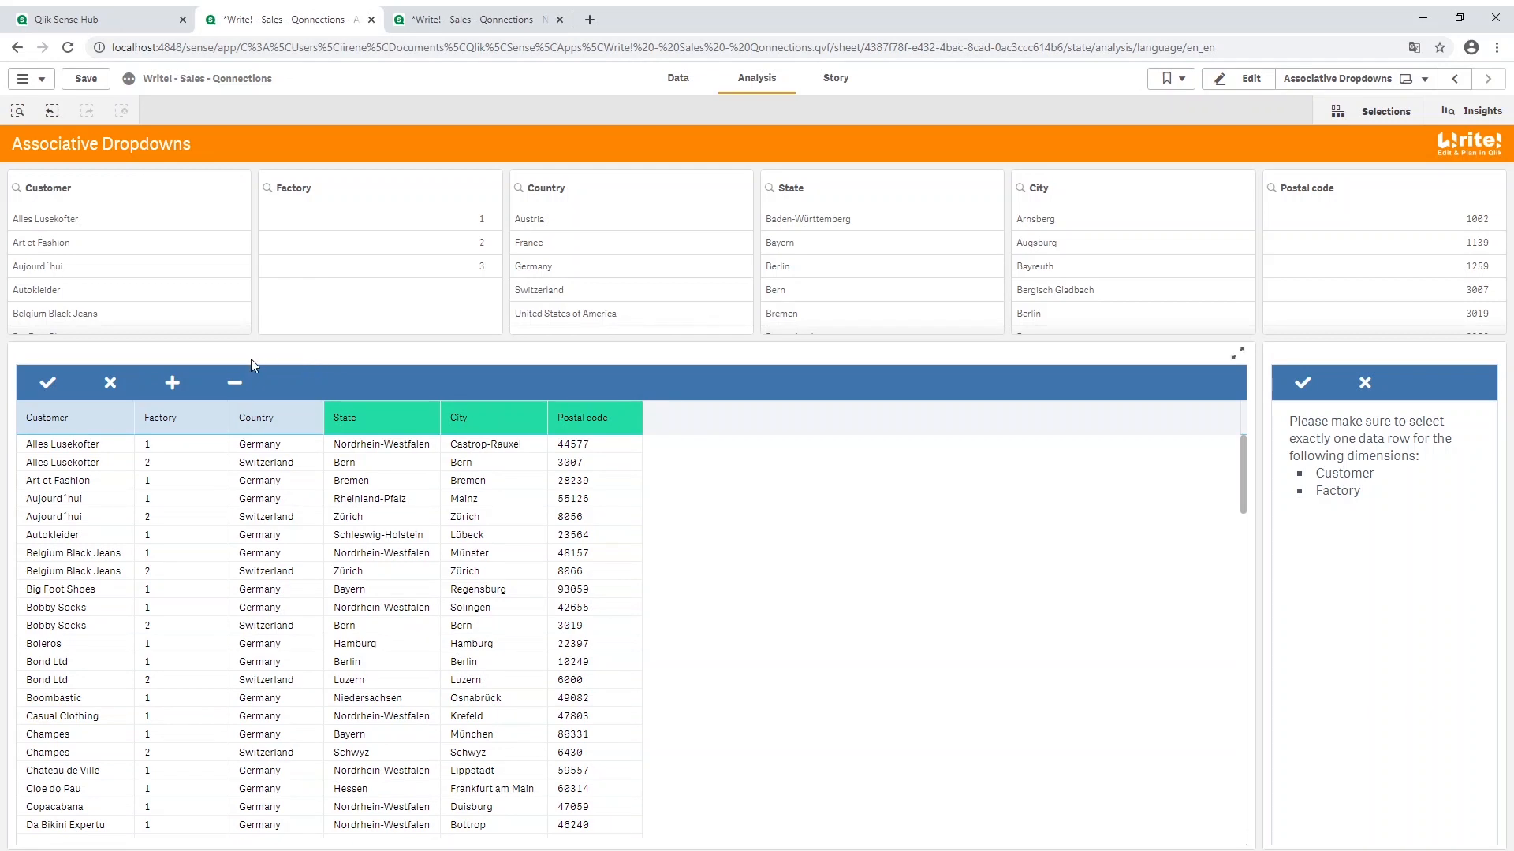
{"action": "left_click", "coordinate": [174, 384]}
{"action": "left_click", "coordinate": [235, 448]}
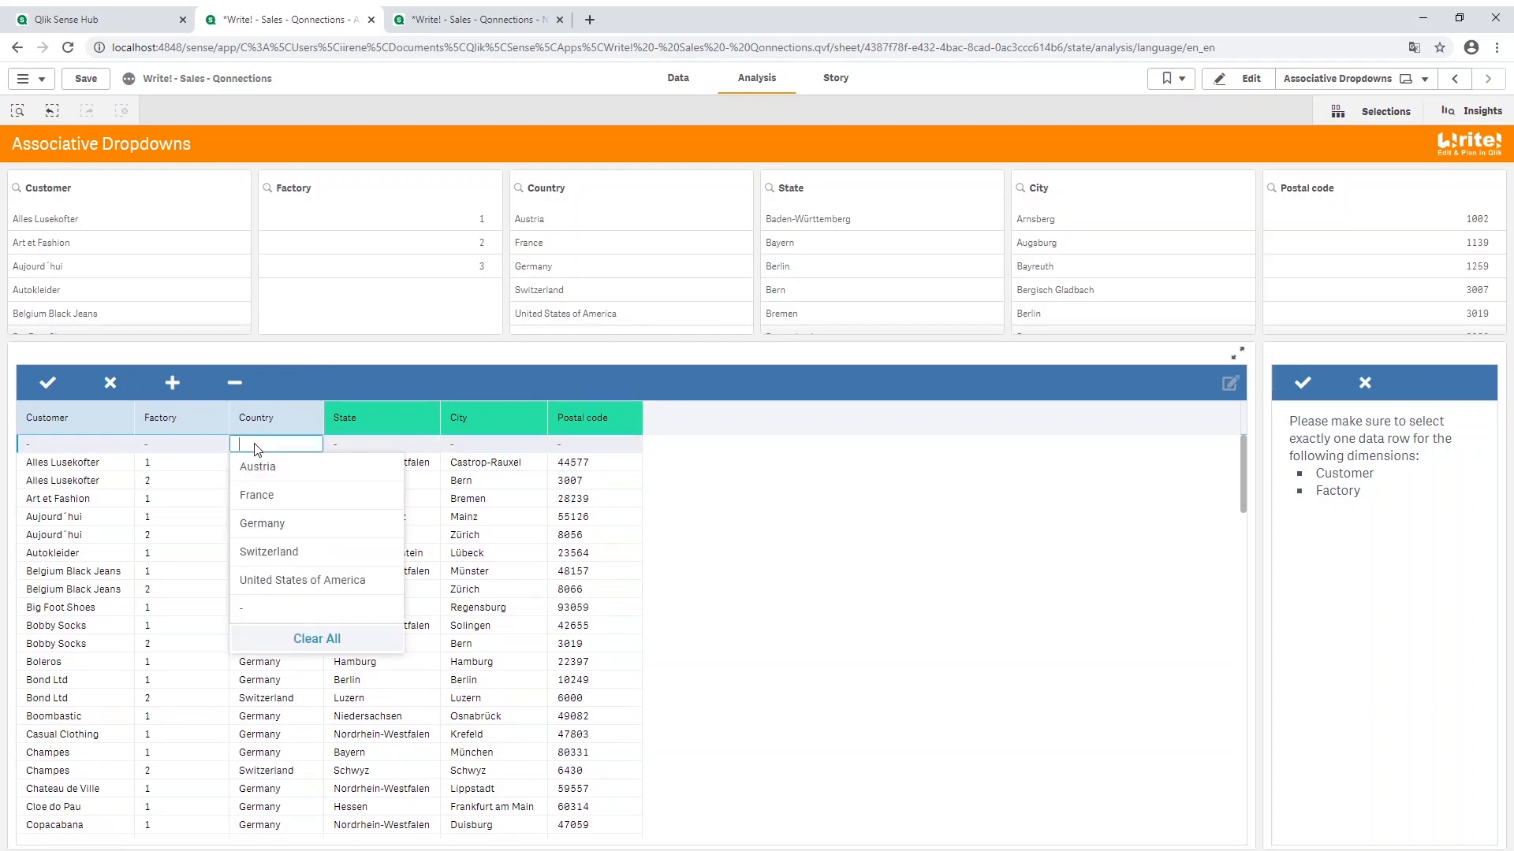
{"action": "left_click", "coordinate": [260, 524]}
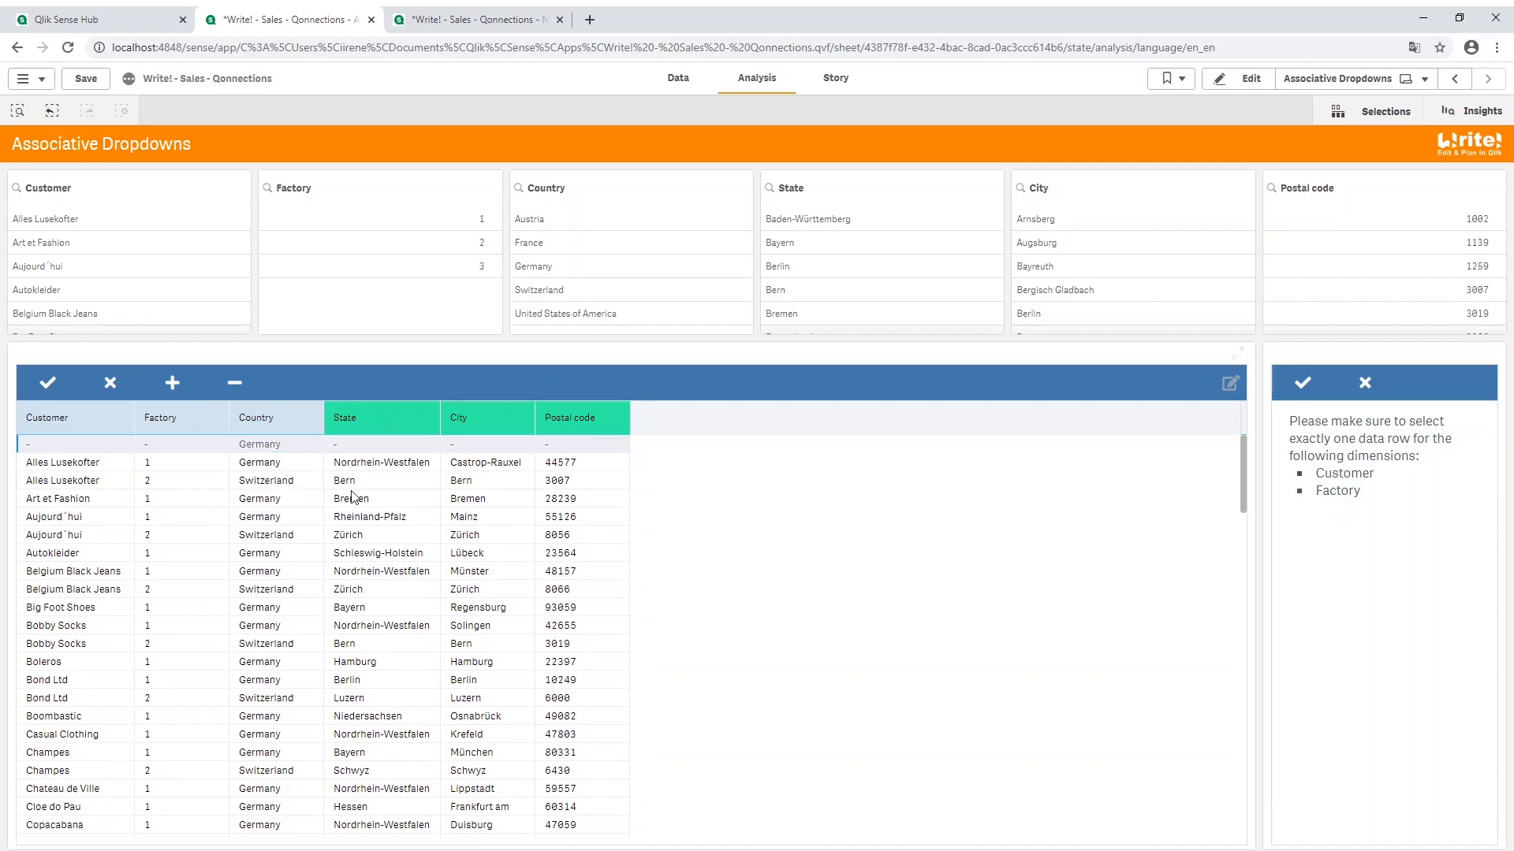
{"action": "left_click", "coordinate": [480, 446]}
{"action": "scroll", "coordinate": [500, 618], "scroll_direction": "down", "scroll_amount": 6}
{"action": "scroll", "coordinate": [499, 635], "scroll_direction": "down", "scroll_amount": 12}
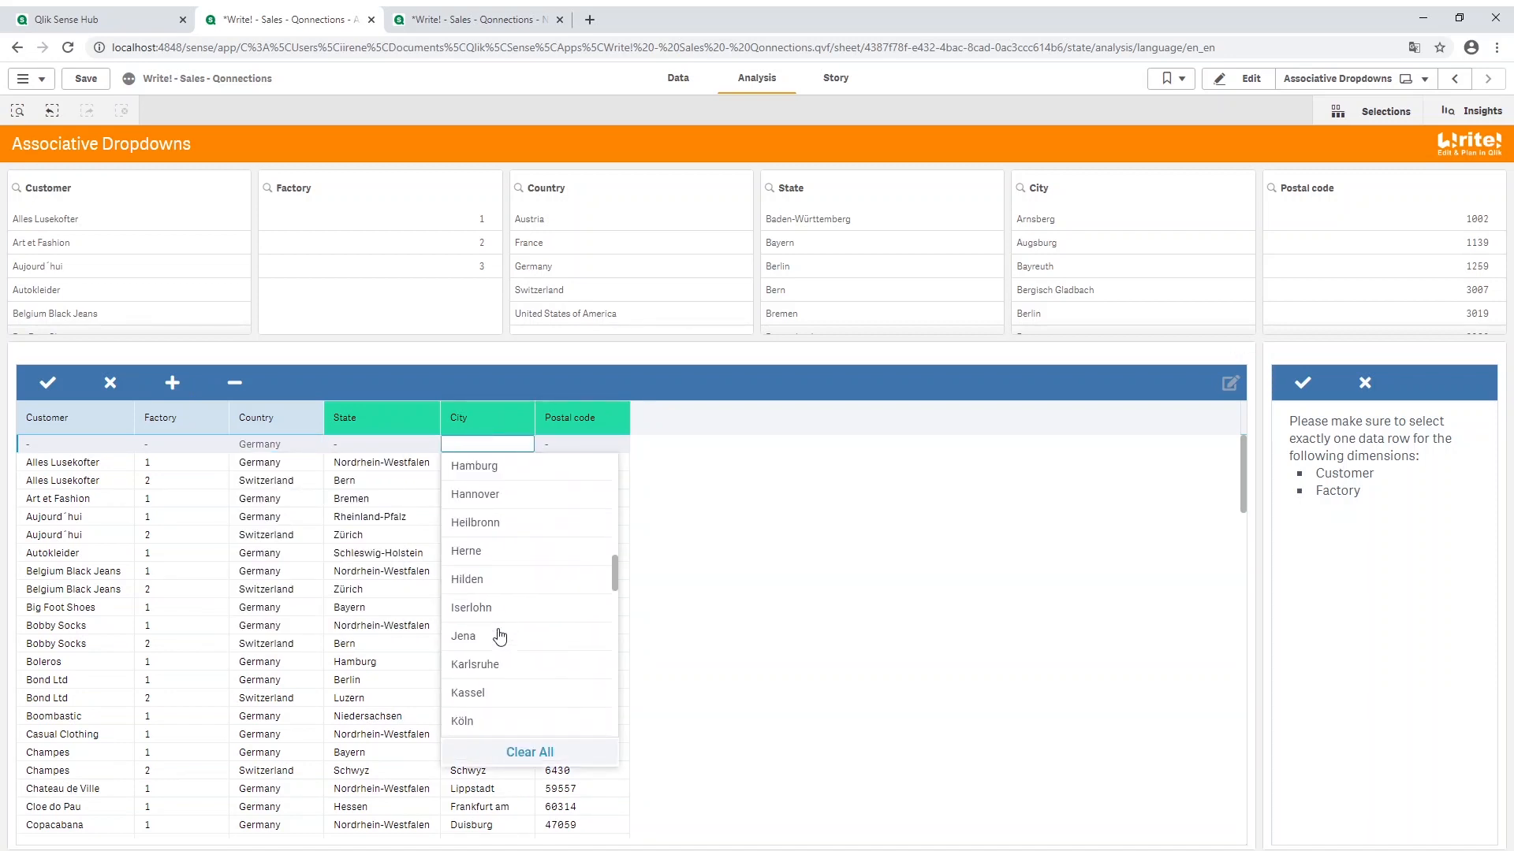
{"action": "scroll", "coordinate": [497, 622], "scroll_direction": "up", "scroll_amount": 17}
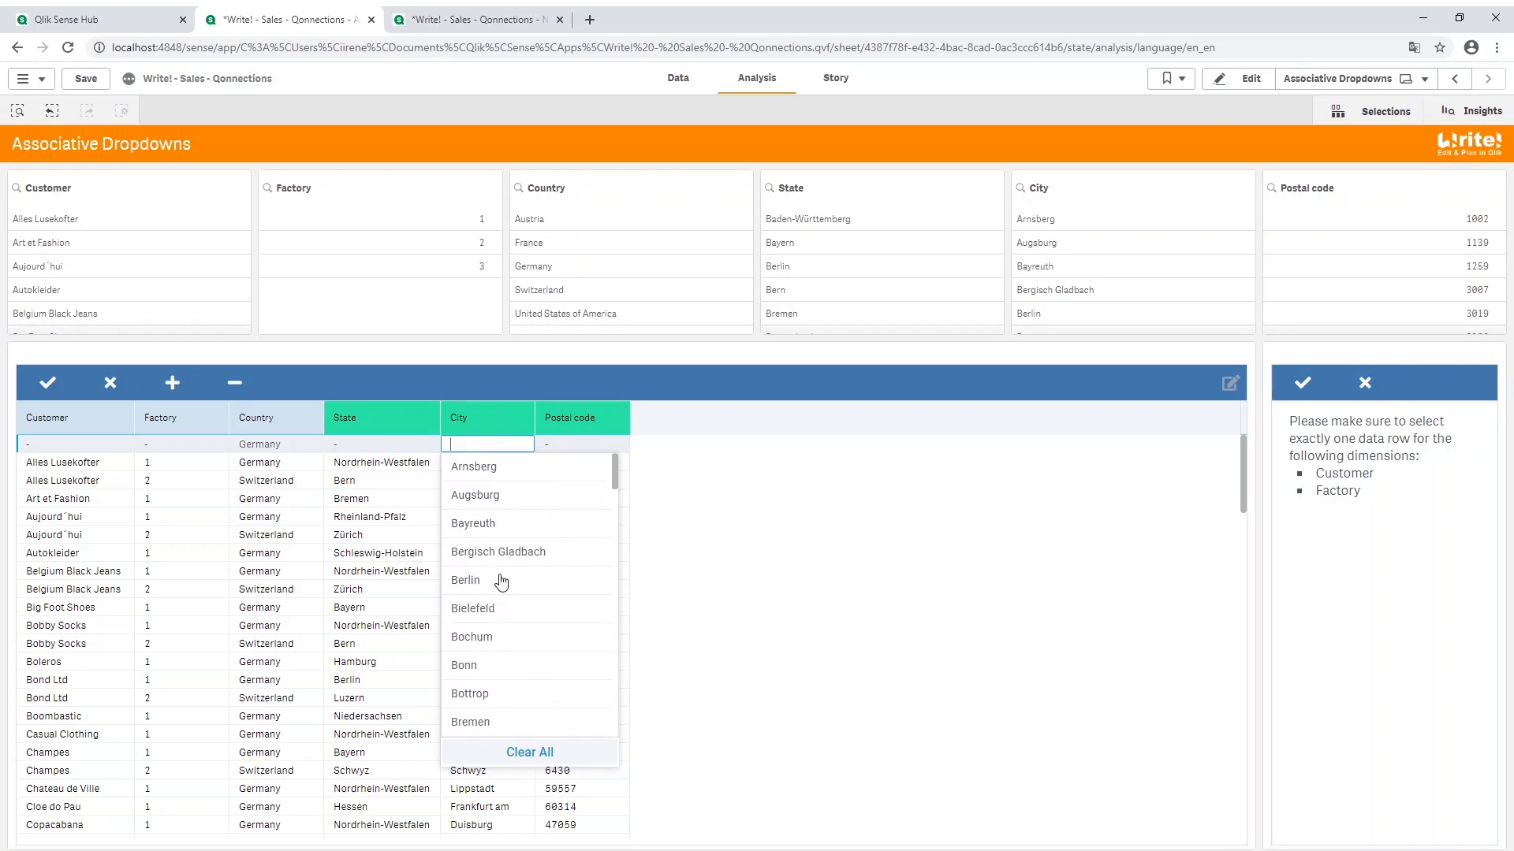
{"action": "left_click", "coordinate": [502, 585]}
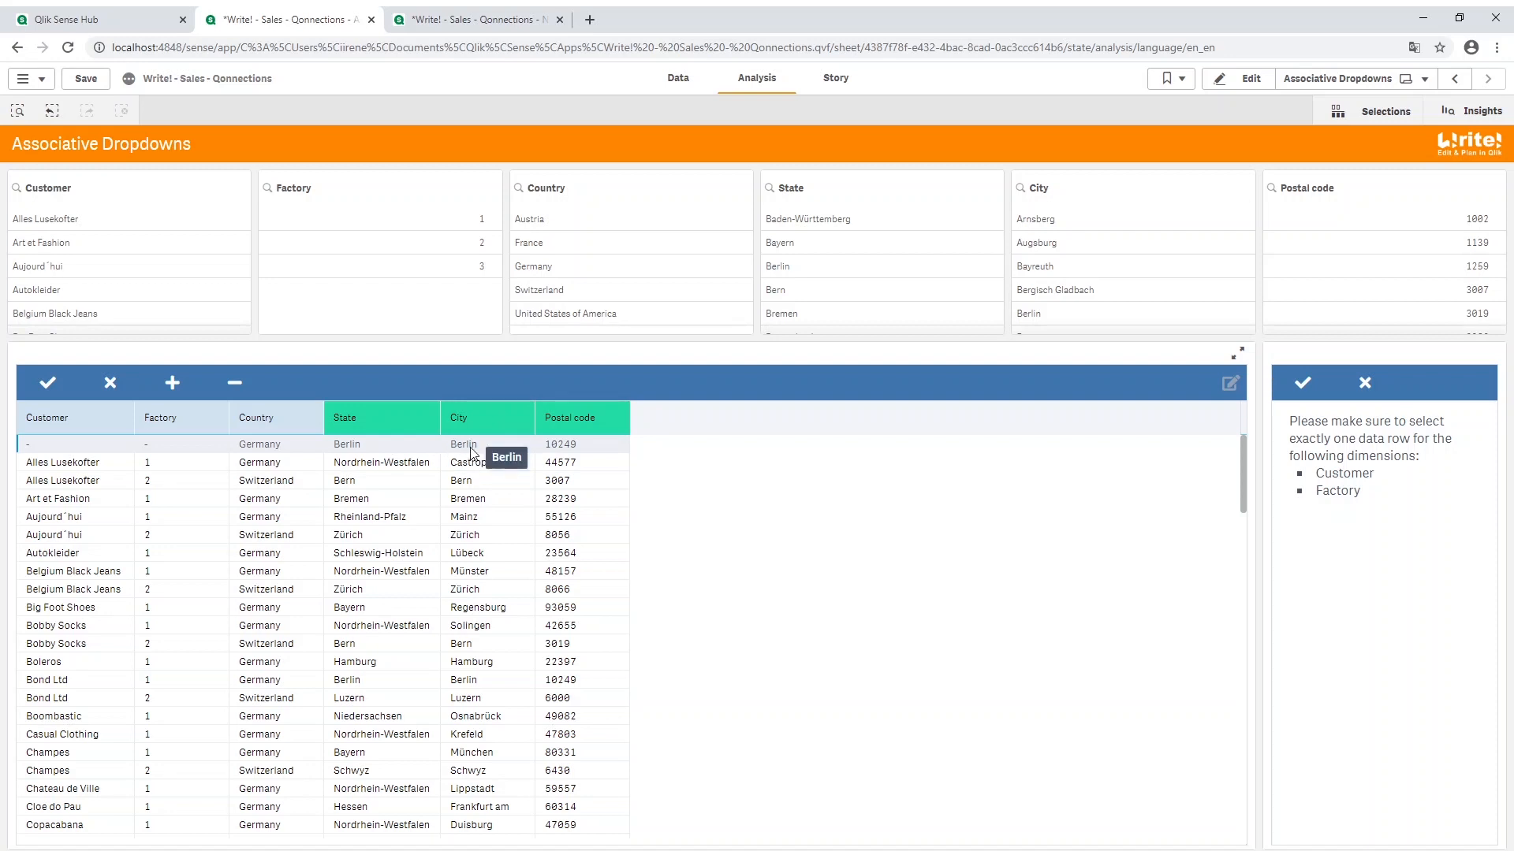
Step: Clear the new row's dropdown values and choose Dresden as its city
{"action": "left_click", "coordinate": [471, 446]}
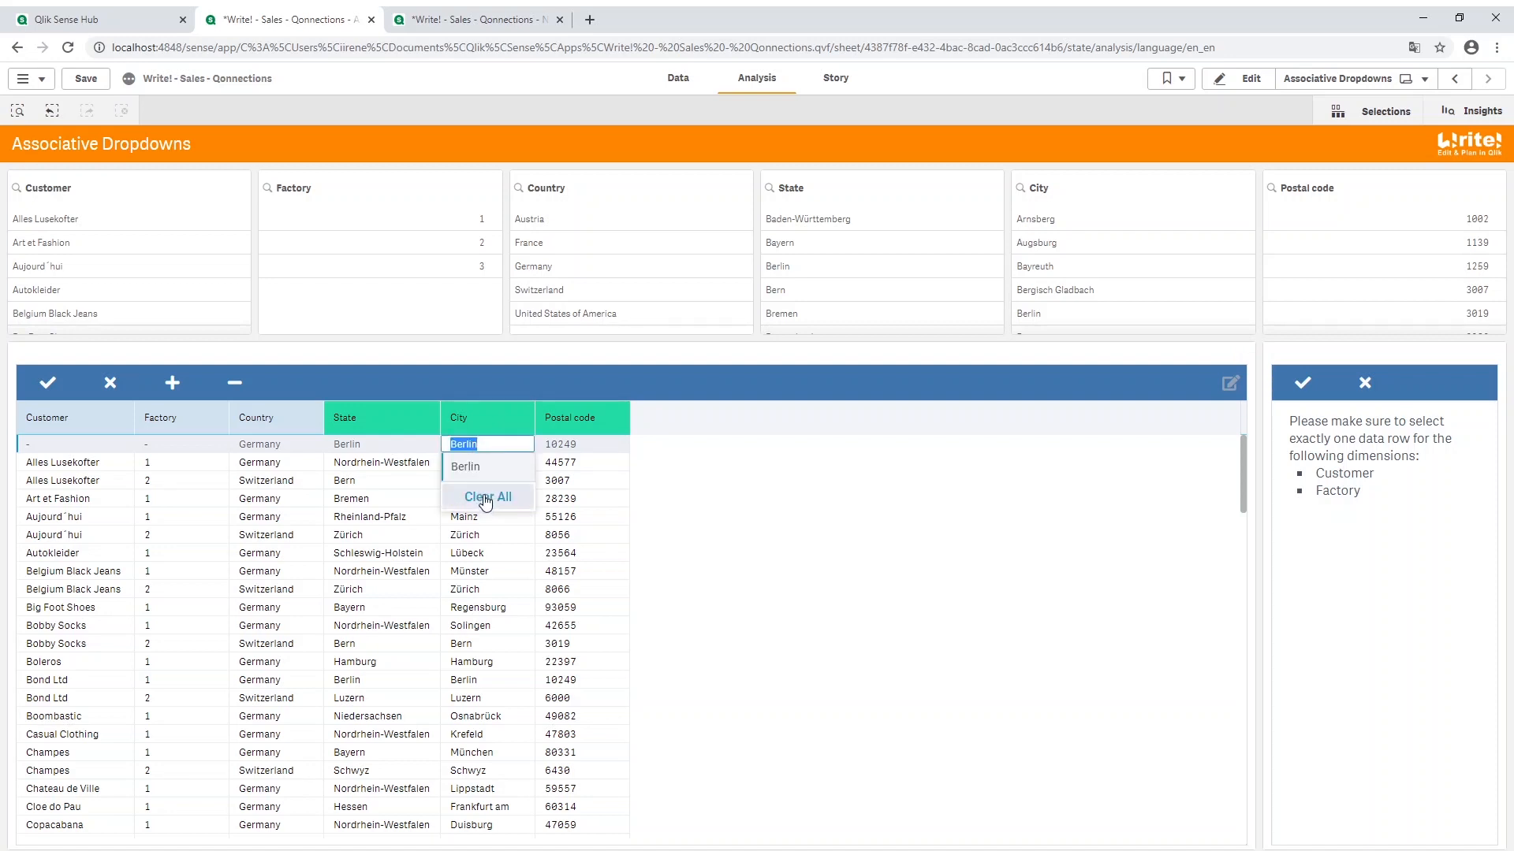
{"action": "left_click", "coordinate": [484, 499]}
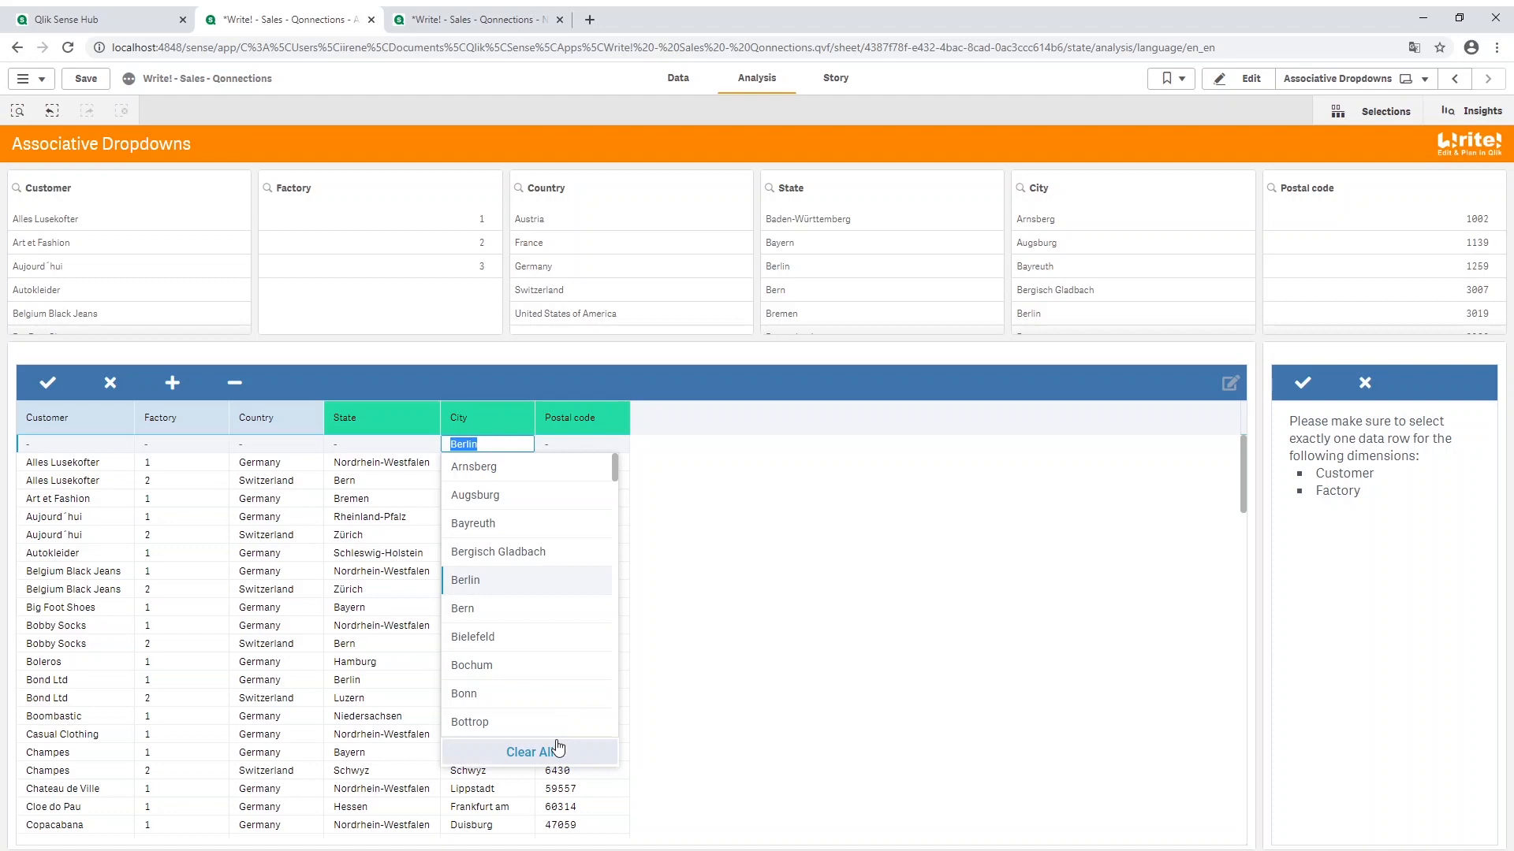
{"action": "scroll", "coordinate": [550, 581], "scroll_direction": "down", "scroll_amount": 3}
{"action": "scroll", "coordinate": [550, 581], "scroll_direction": "down", "scroll_amount": 2}
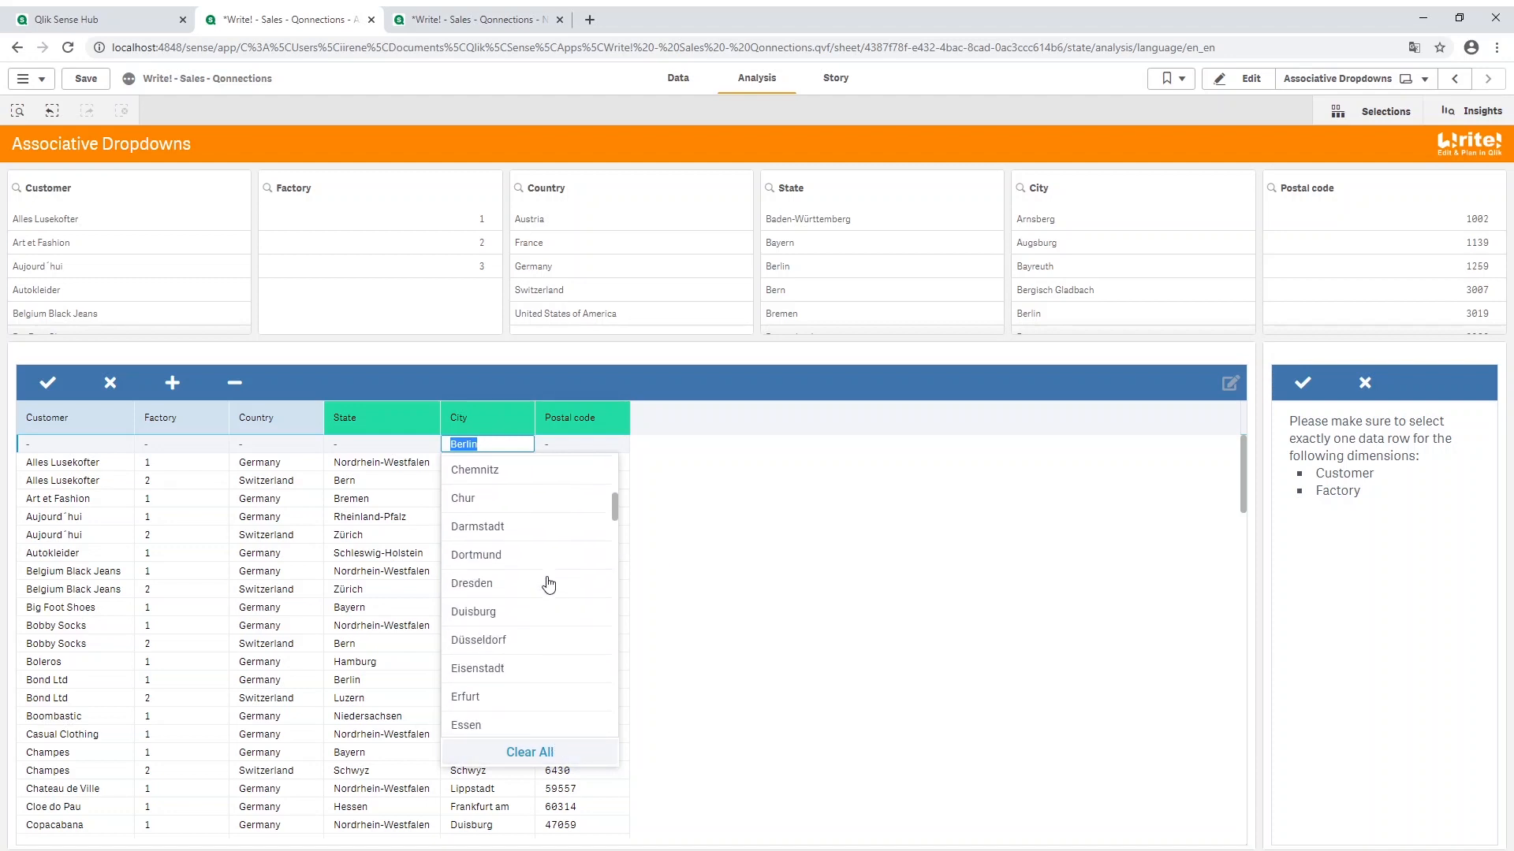
{"action": "left_click", "coordinate": [497, 586]}
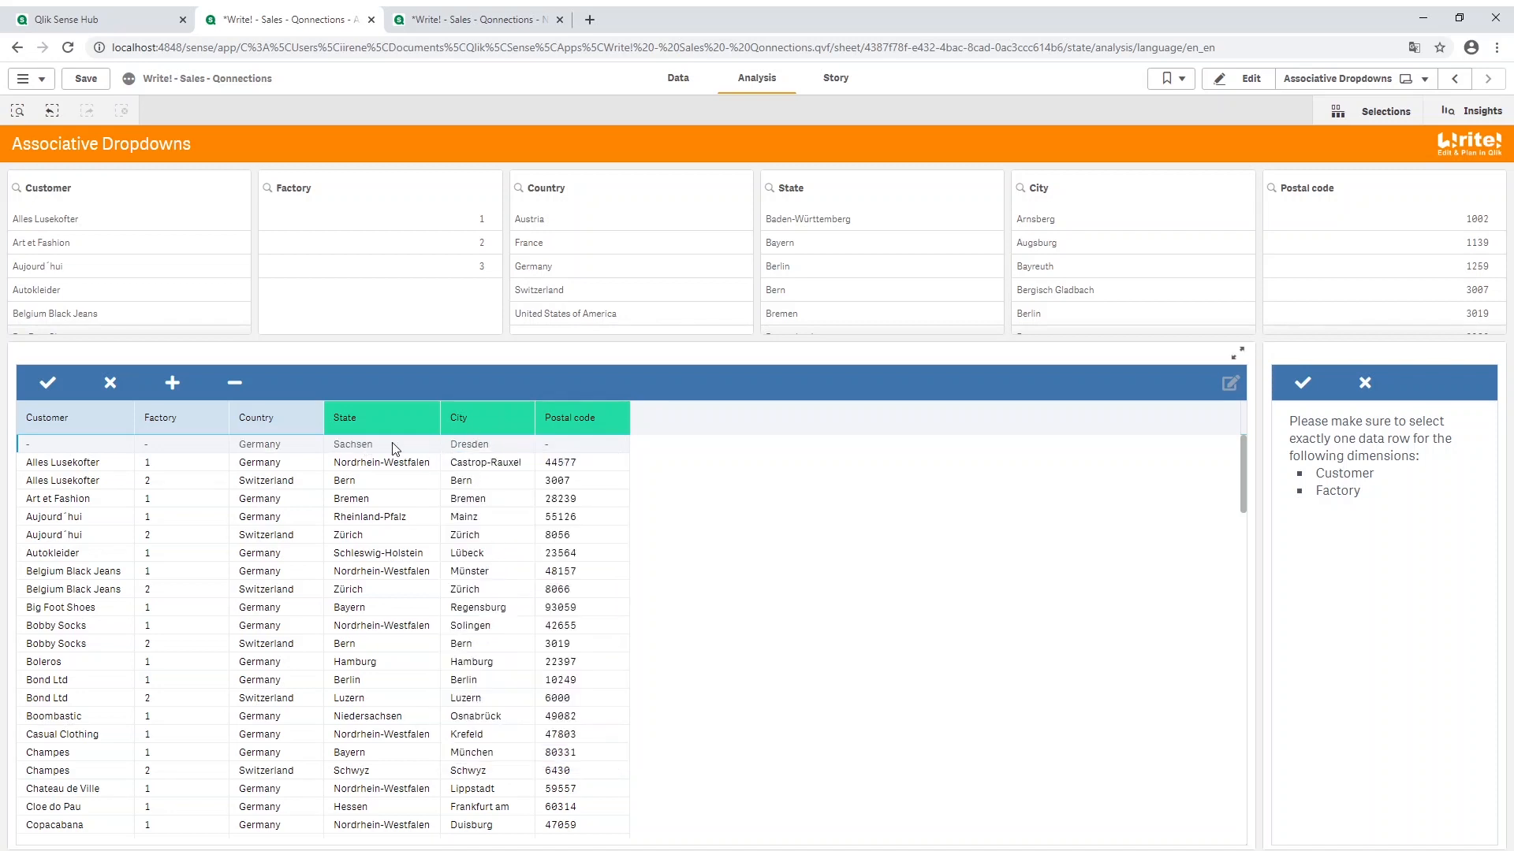
Step: Choose a postal code for the new Dresden row
{"action": "left_click", "coordinate": [571, 449]}
{"action": "left_click", "coordinate": [568, 475]}
Step: On the No Associative Dropdowns sheet in edit mode, activate the State measure as an associated field and add State to Group1
{"action": "left_click", "coordinate": [450, 20]}
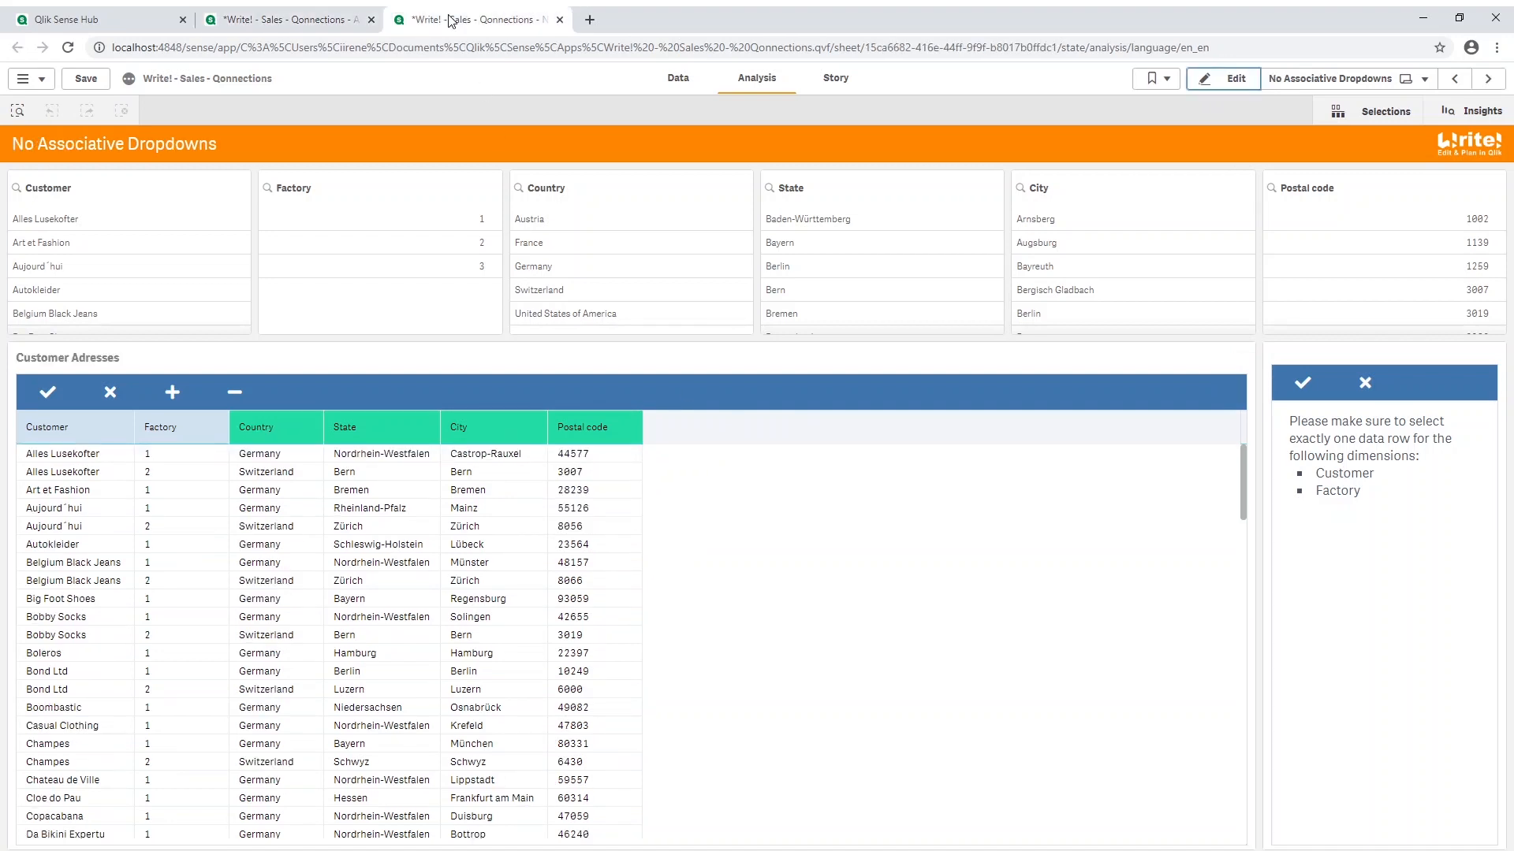
{"action": "left_click", "coordinate": [1215, 89]}
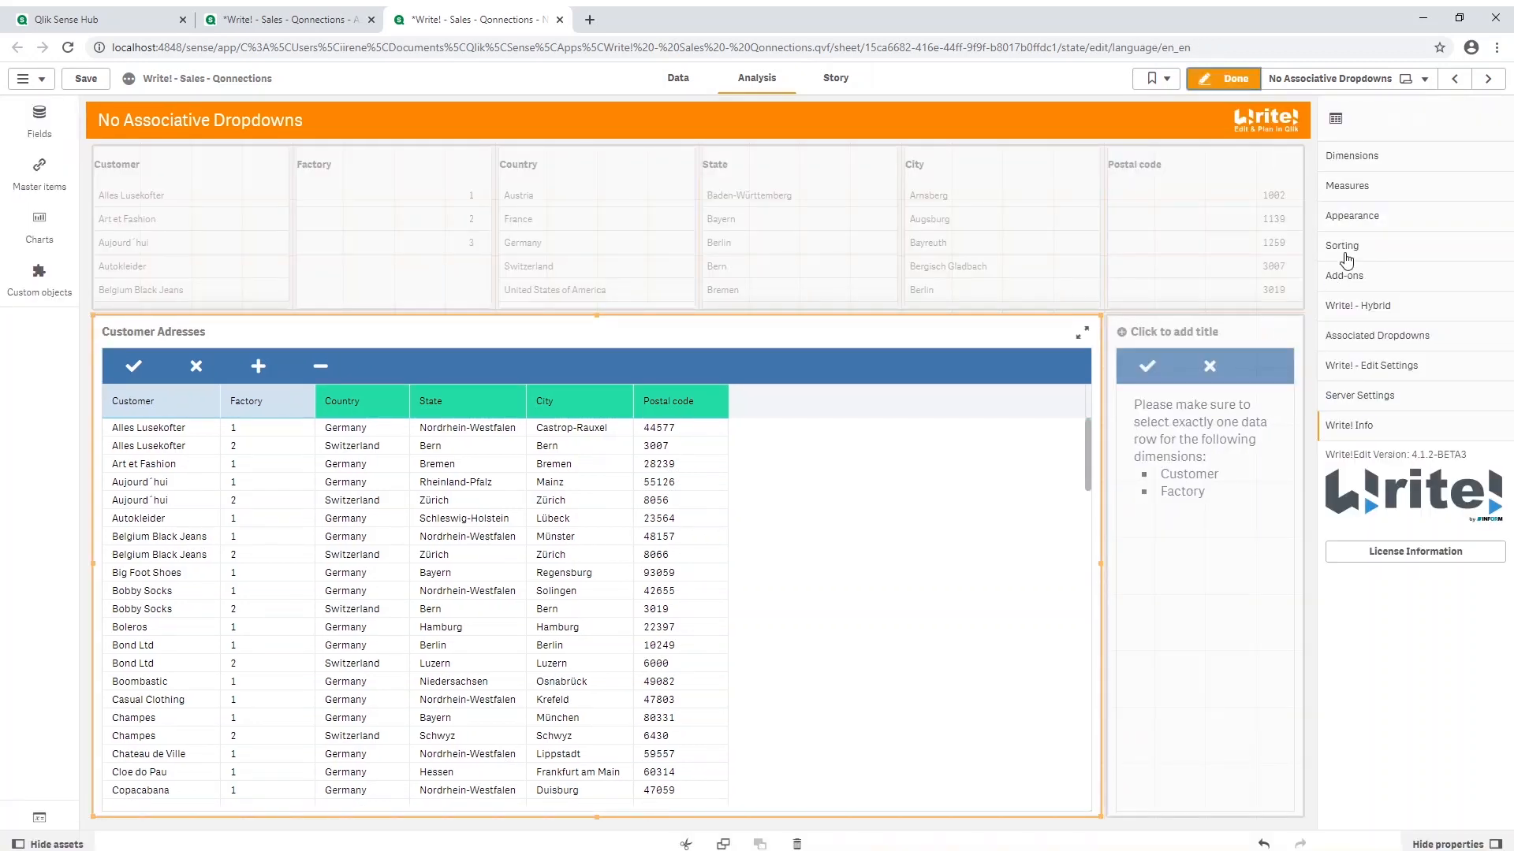
{"action": "left_click", "coordinate": [1357, 188]}
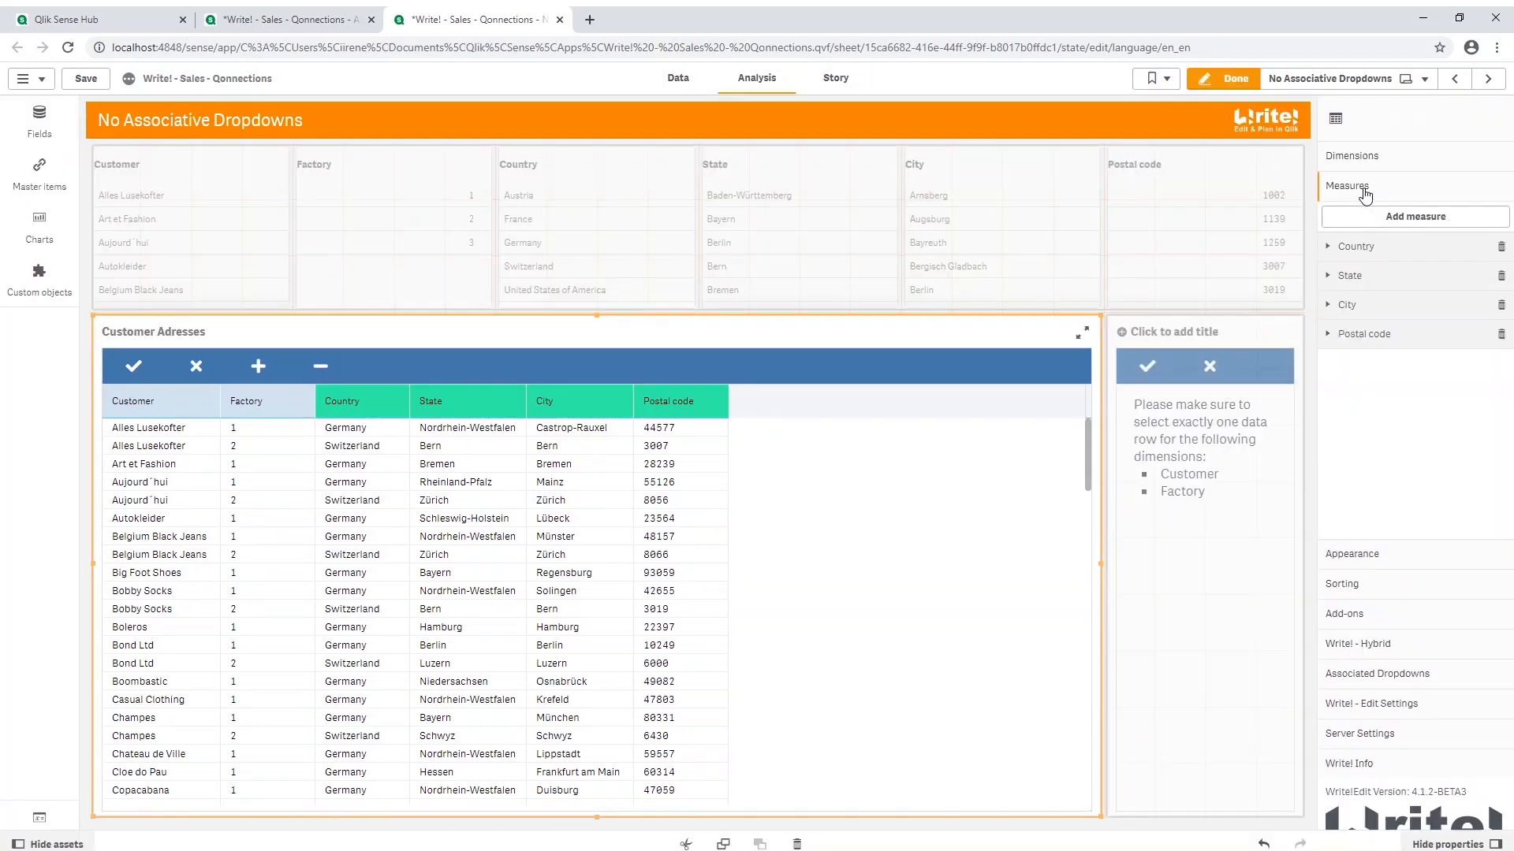
{"action": "left_click", "coordinate": [1358, 274]}
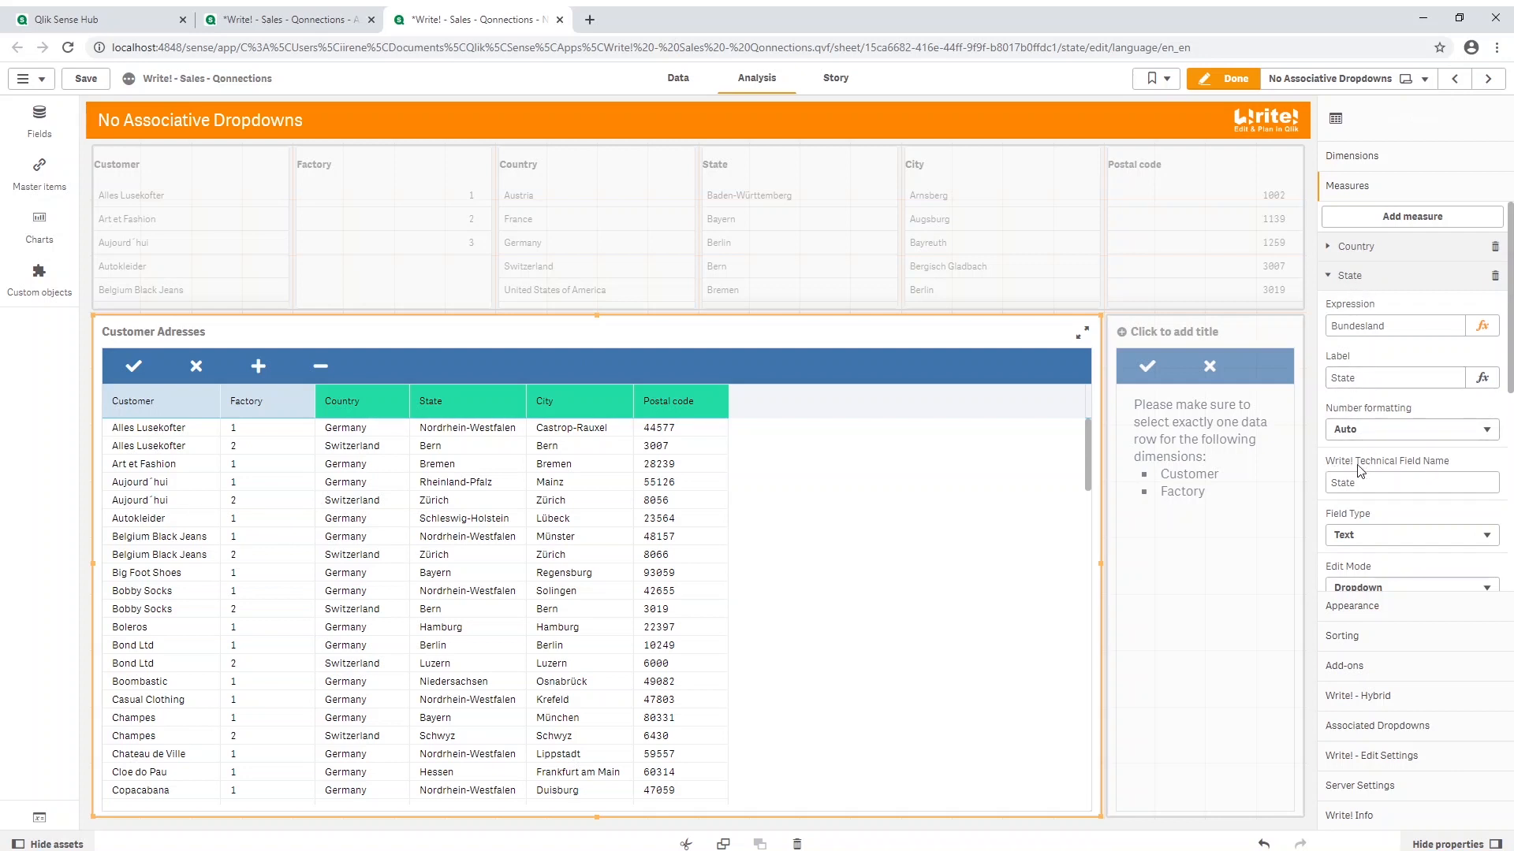
{"action": "scroll", "coordinate": [1359, 471], "scroll_direction": "down", "scroll_amount": 2}
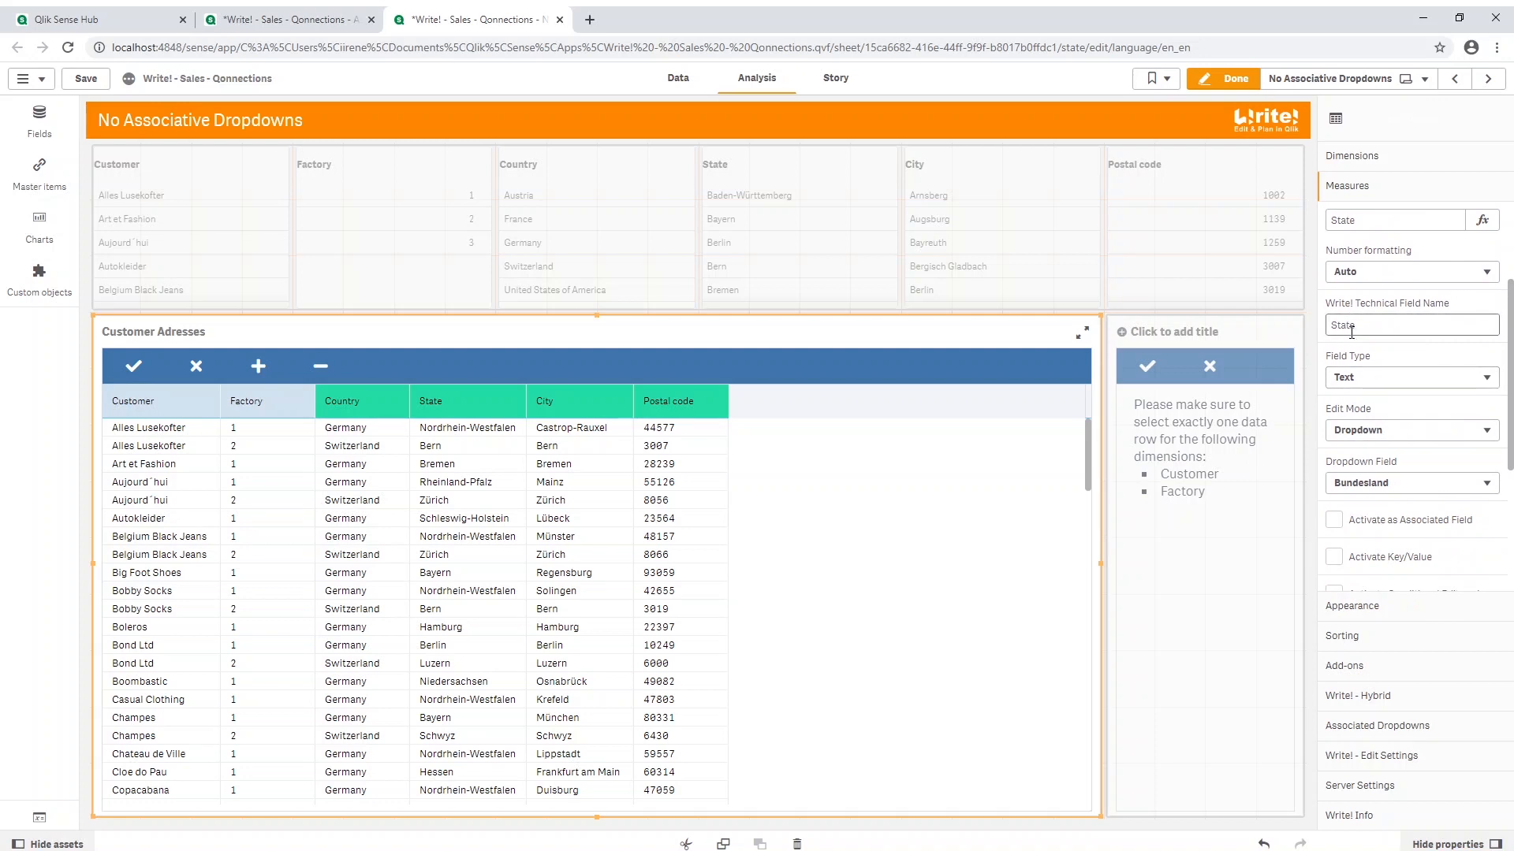
{"action": "left_click", "coordinate": [1366, 440]}
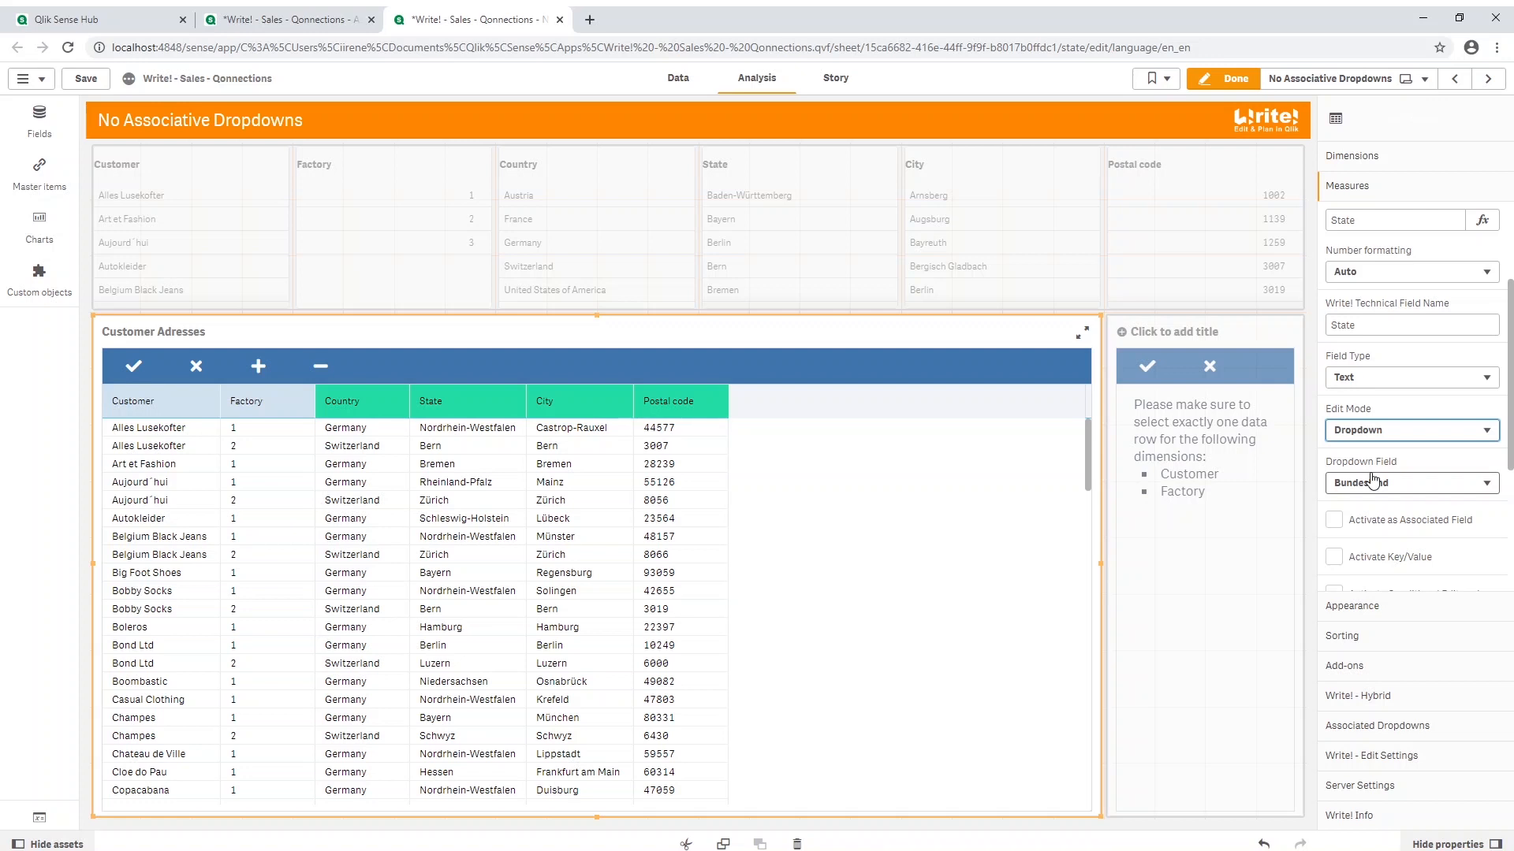
{"action": "scroll", "coordinate": [1372, 482], "scroll_direction": "down", "scroll_amount": 2}
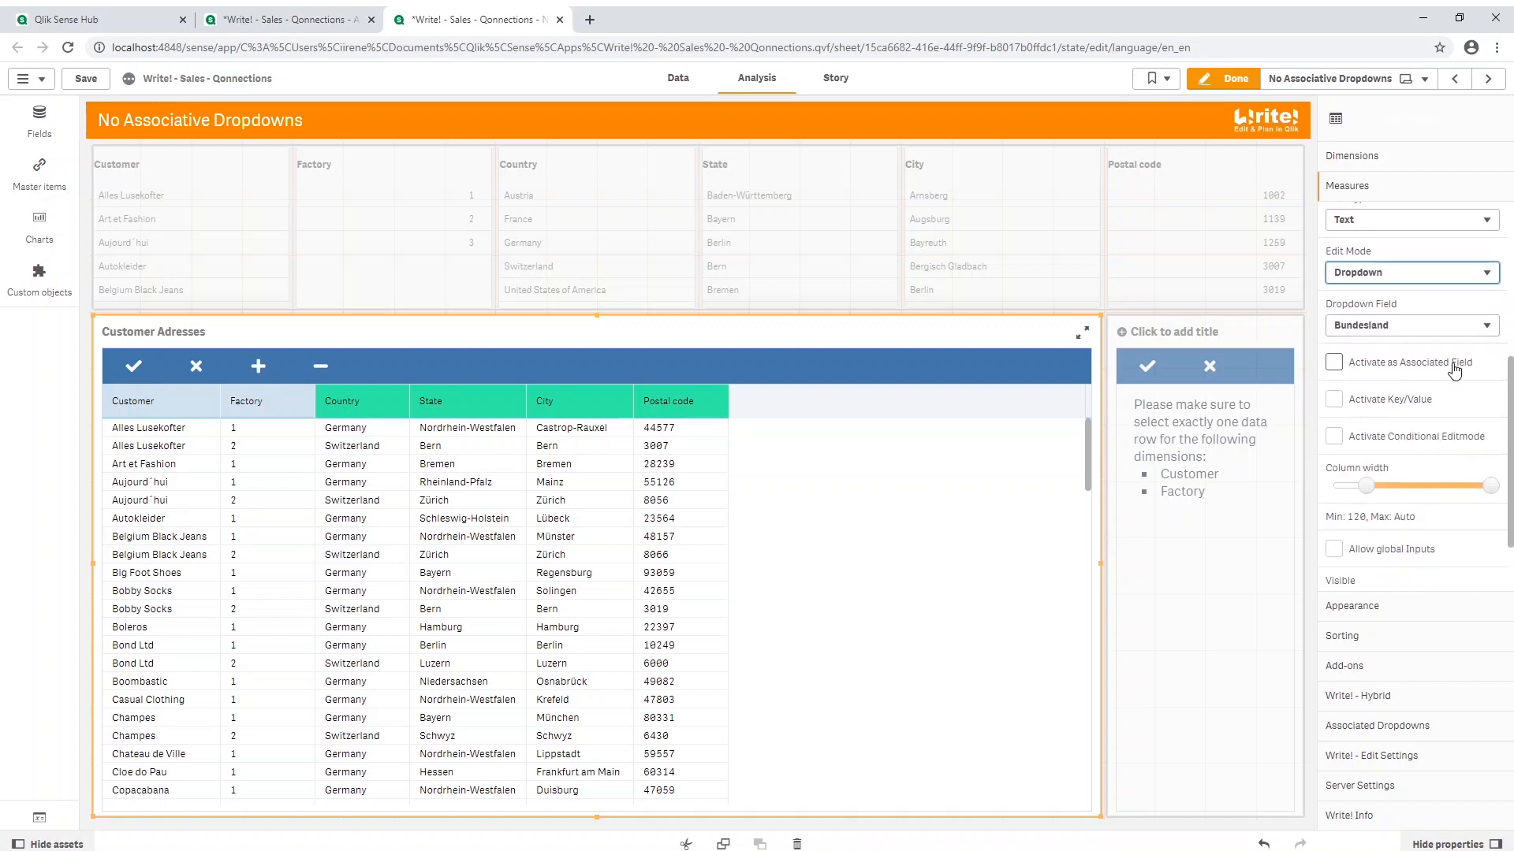
{"action": "left_click", "coordinate": [1333, 364]}
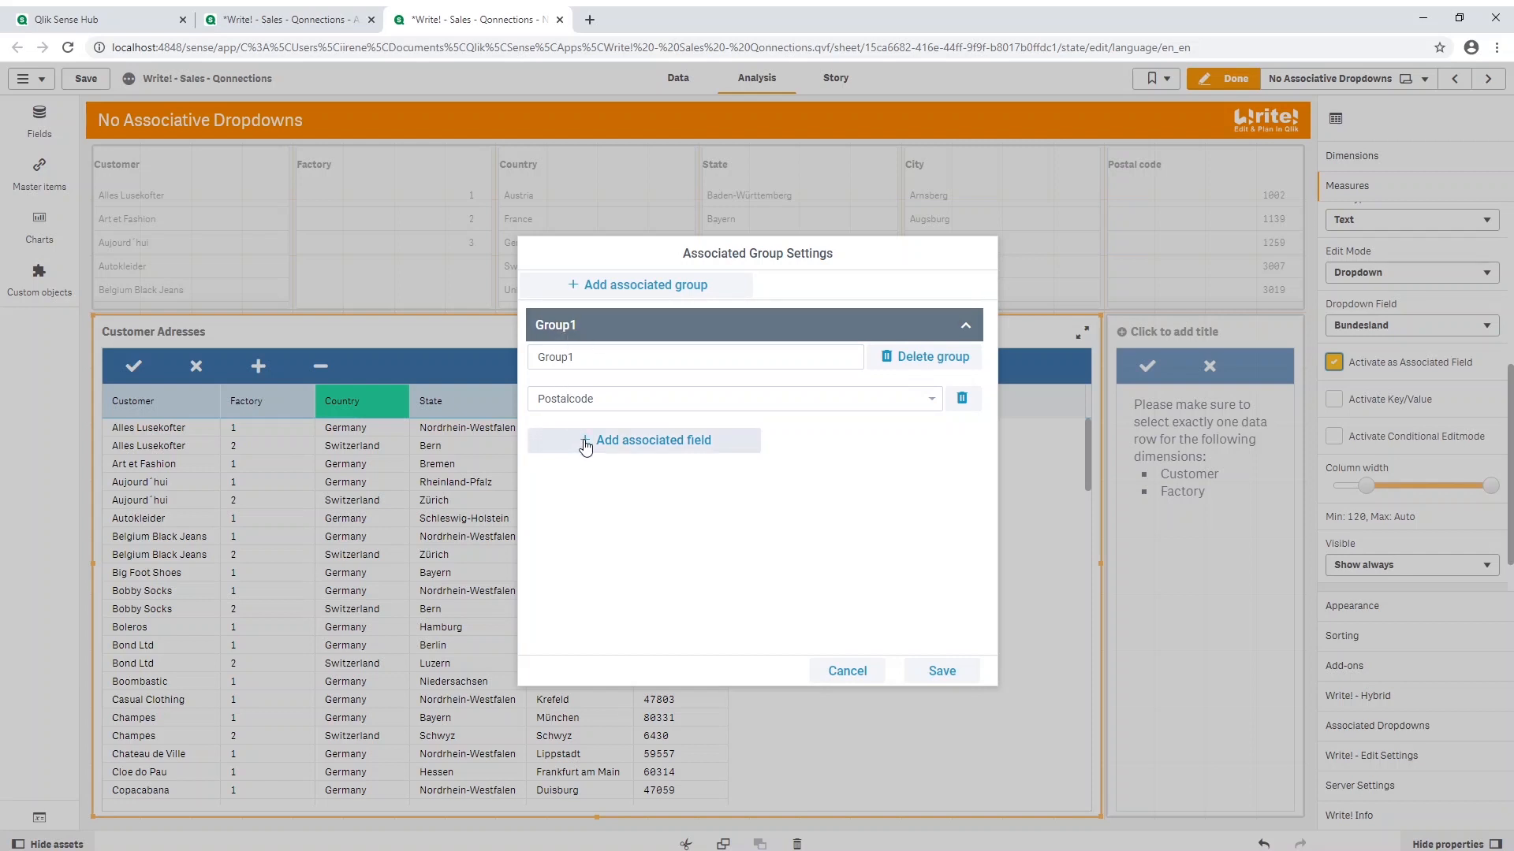
{"action": "left_click", "coordinate": [585, 447]}
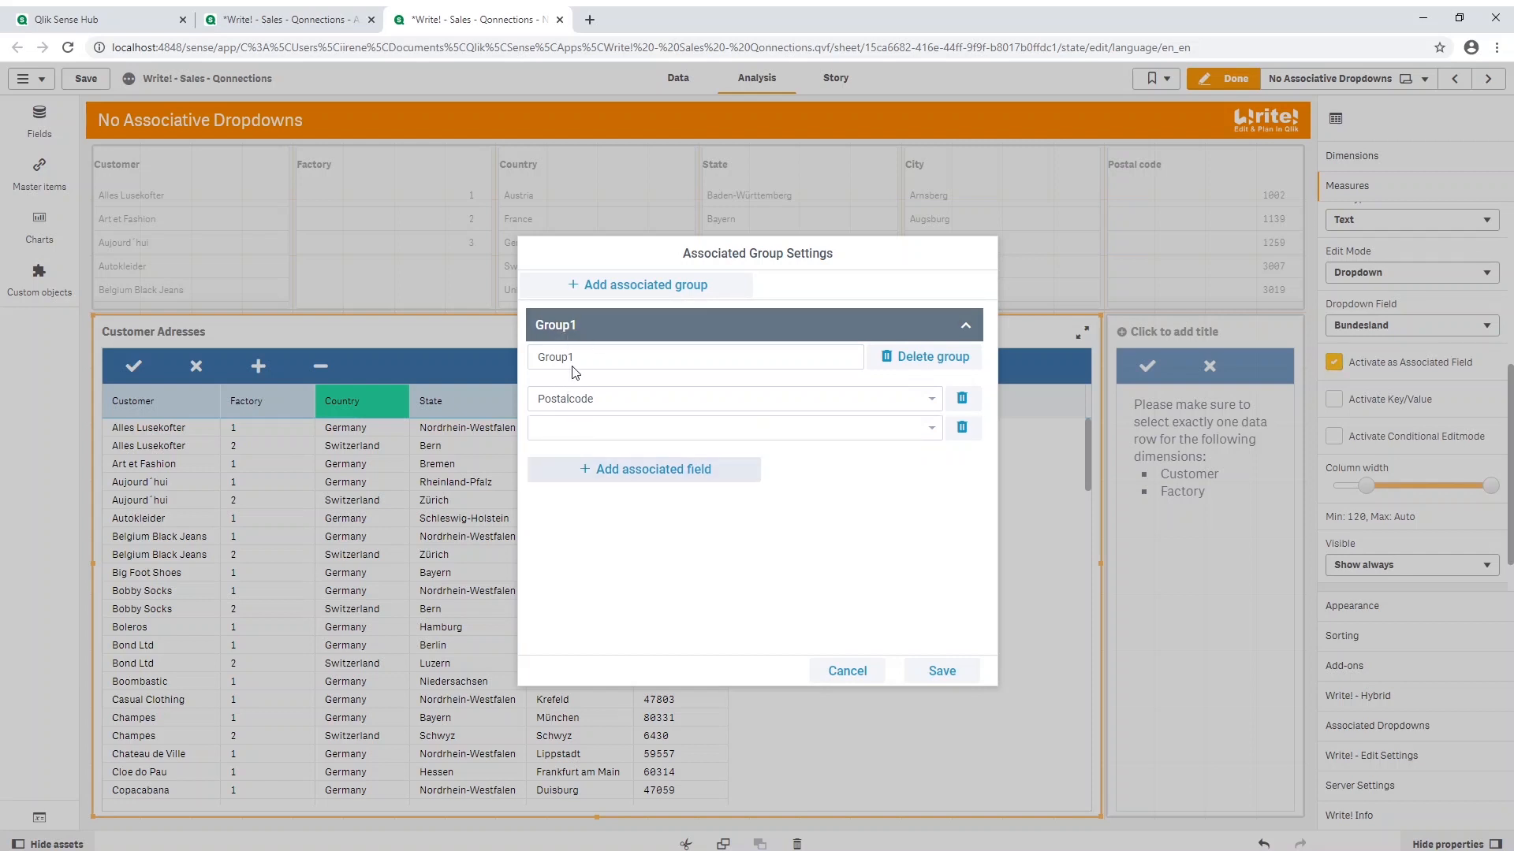
{"action": "left_click", "coordinate": [930, 429]}
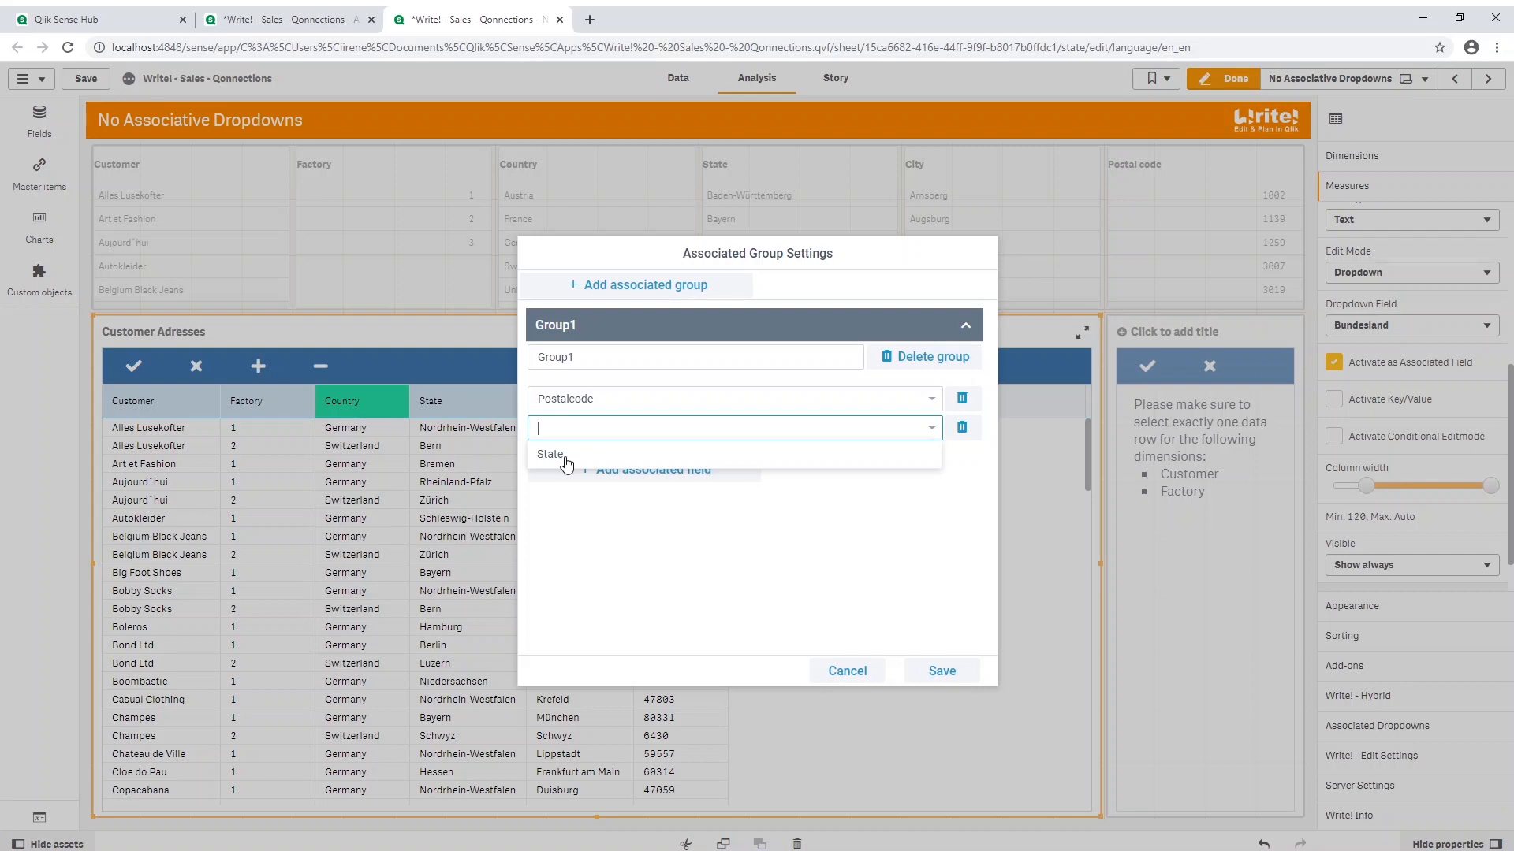
{"action": "left_click", "coordinate": [566, 458]}
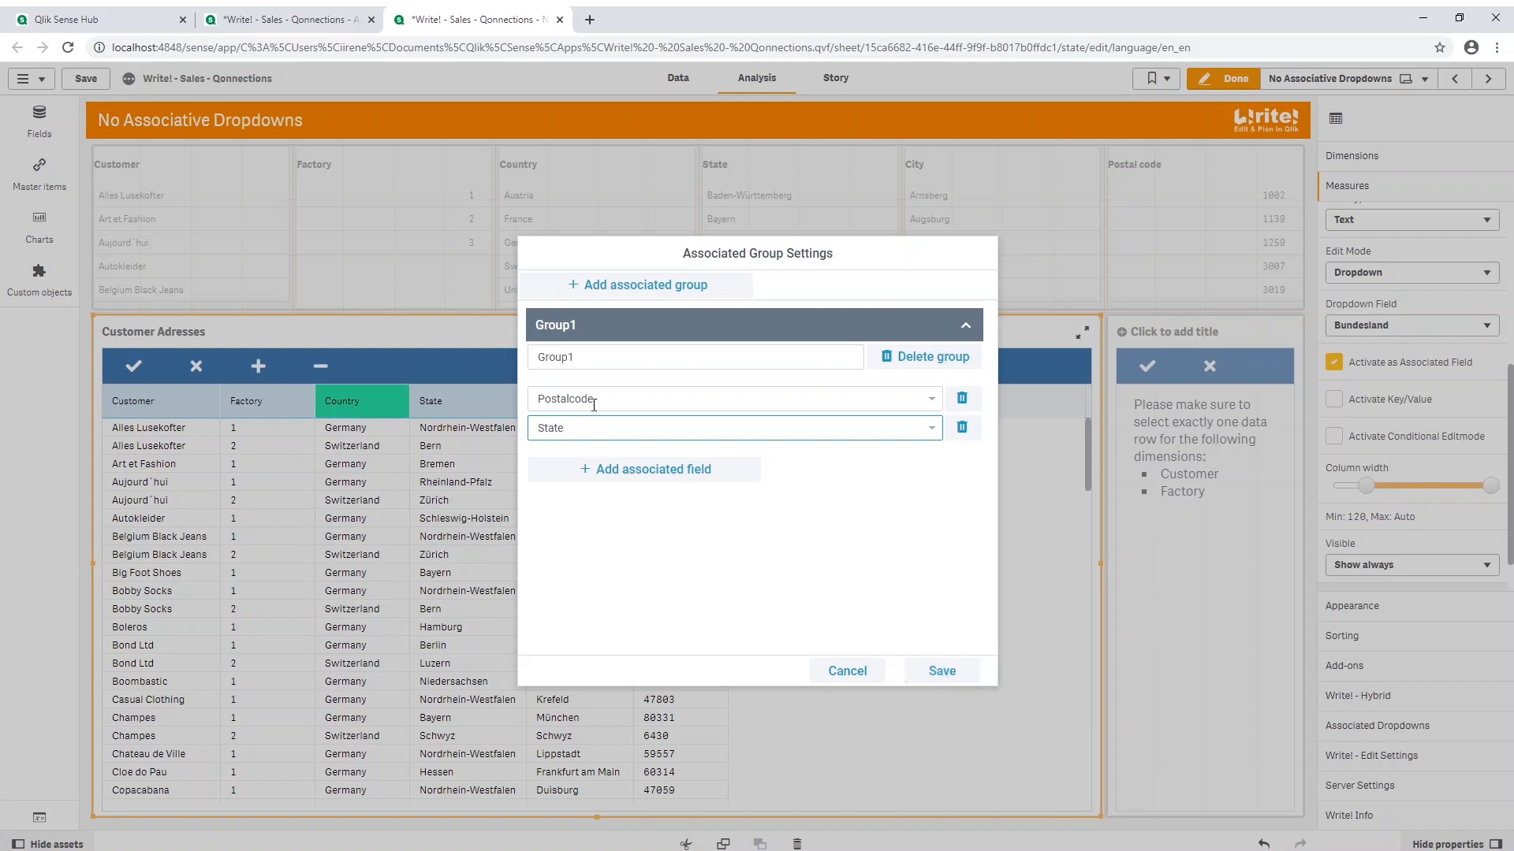
{"action": "left_click", "coordinate": [963, 672]}
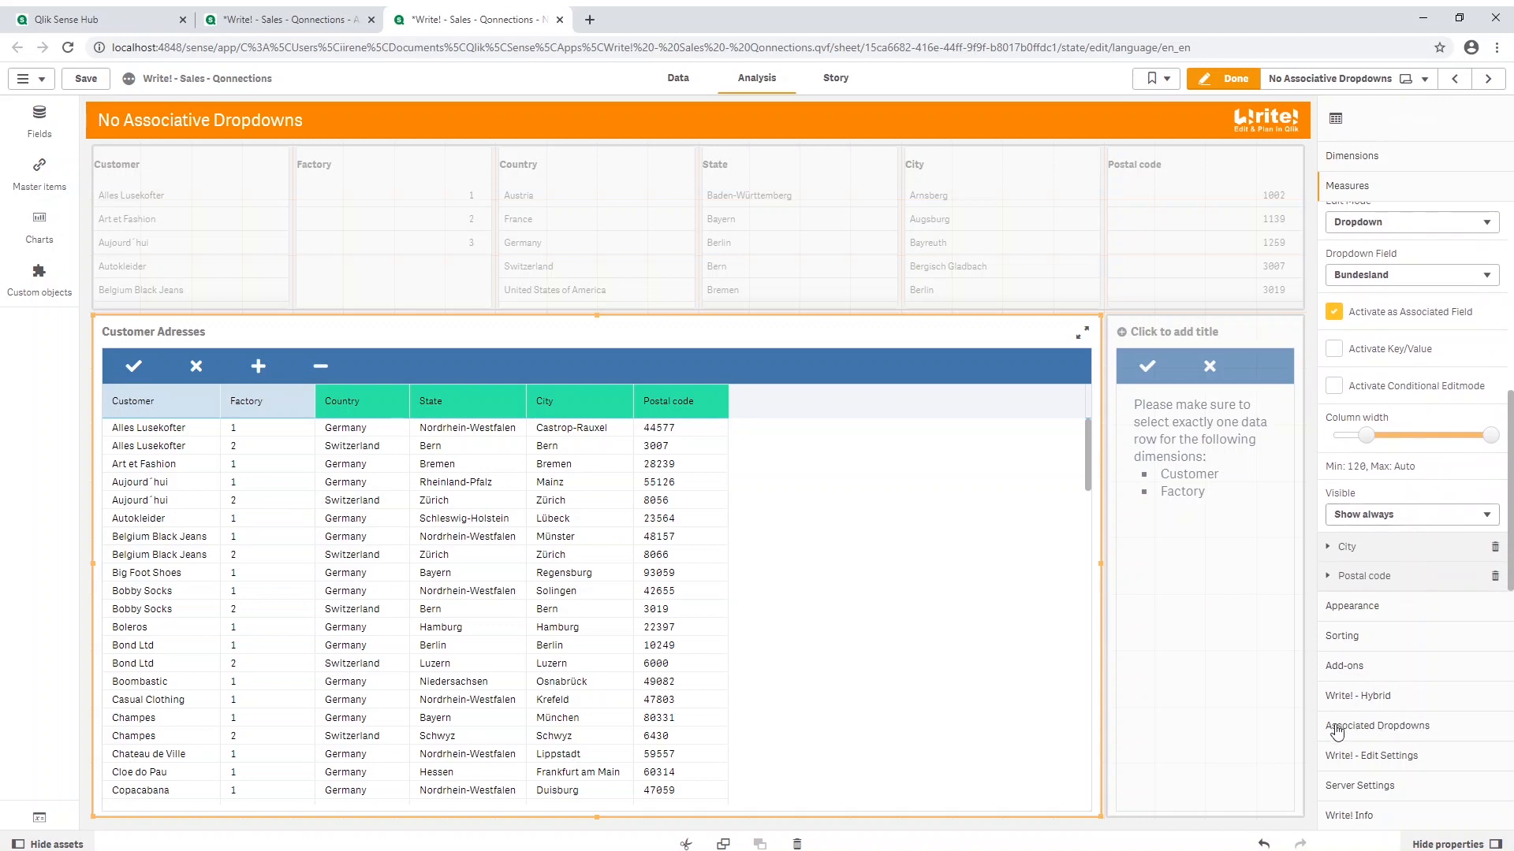
Step: Review the associated dropdowns configuration and save it unchanged
{"action": "left_click", "coordinate": [1366, 729]}
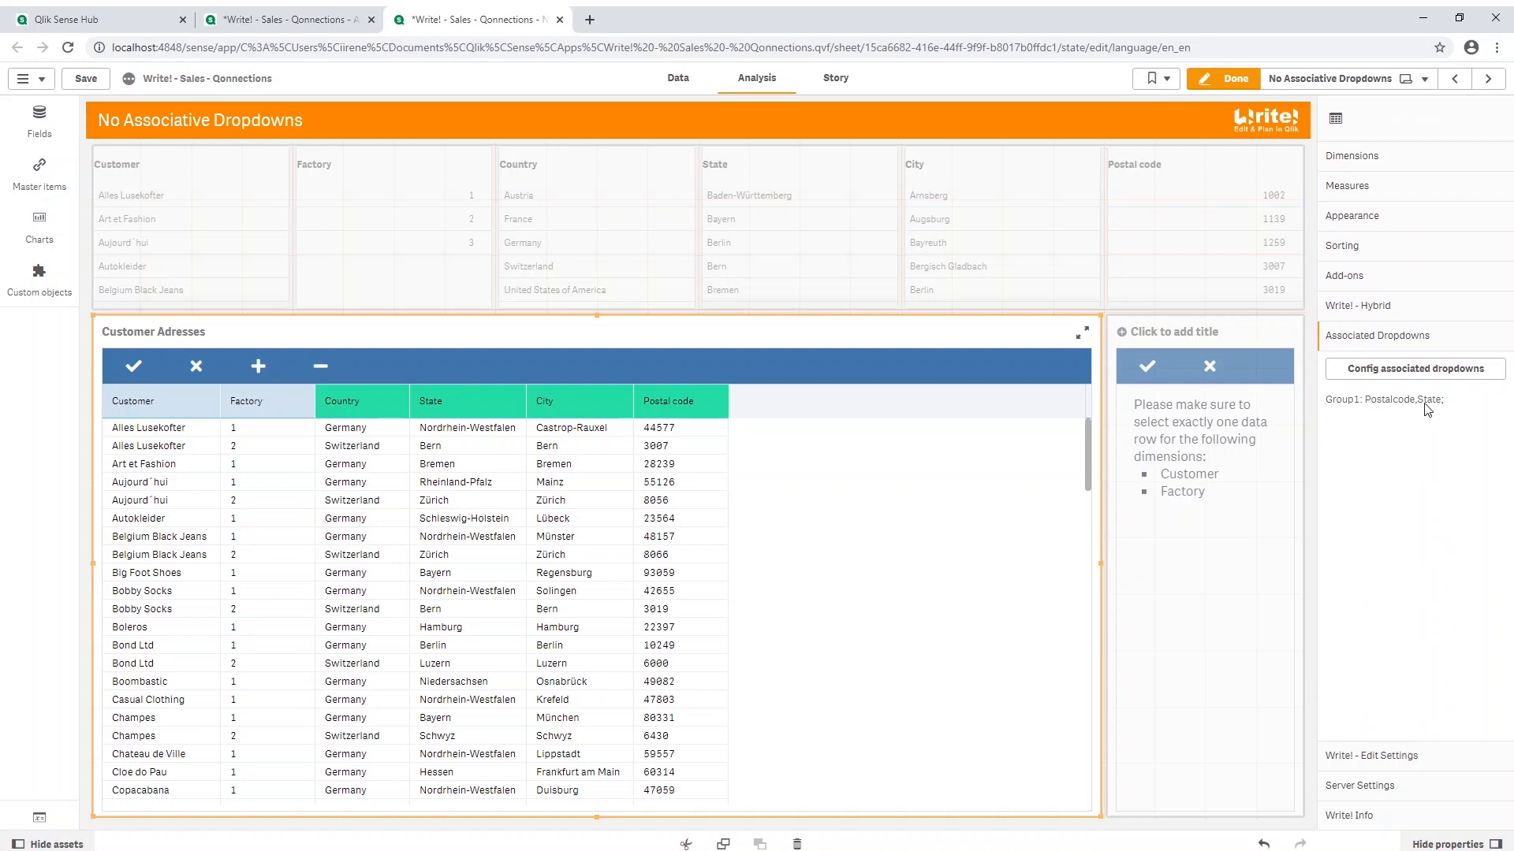
{"action": "left_click", "coordinate": [1403, 371]}
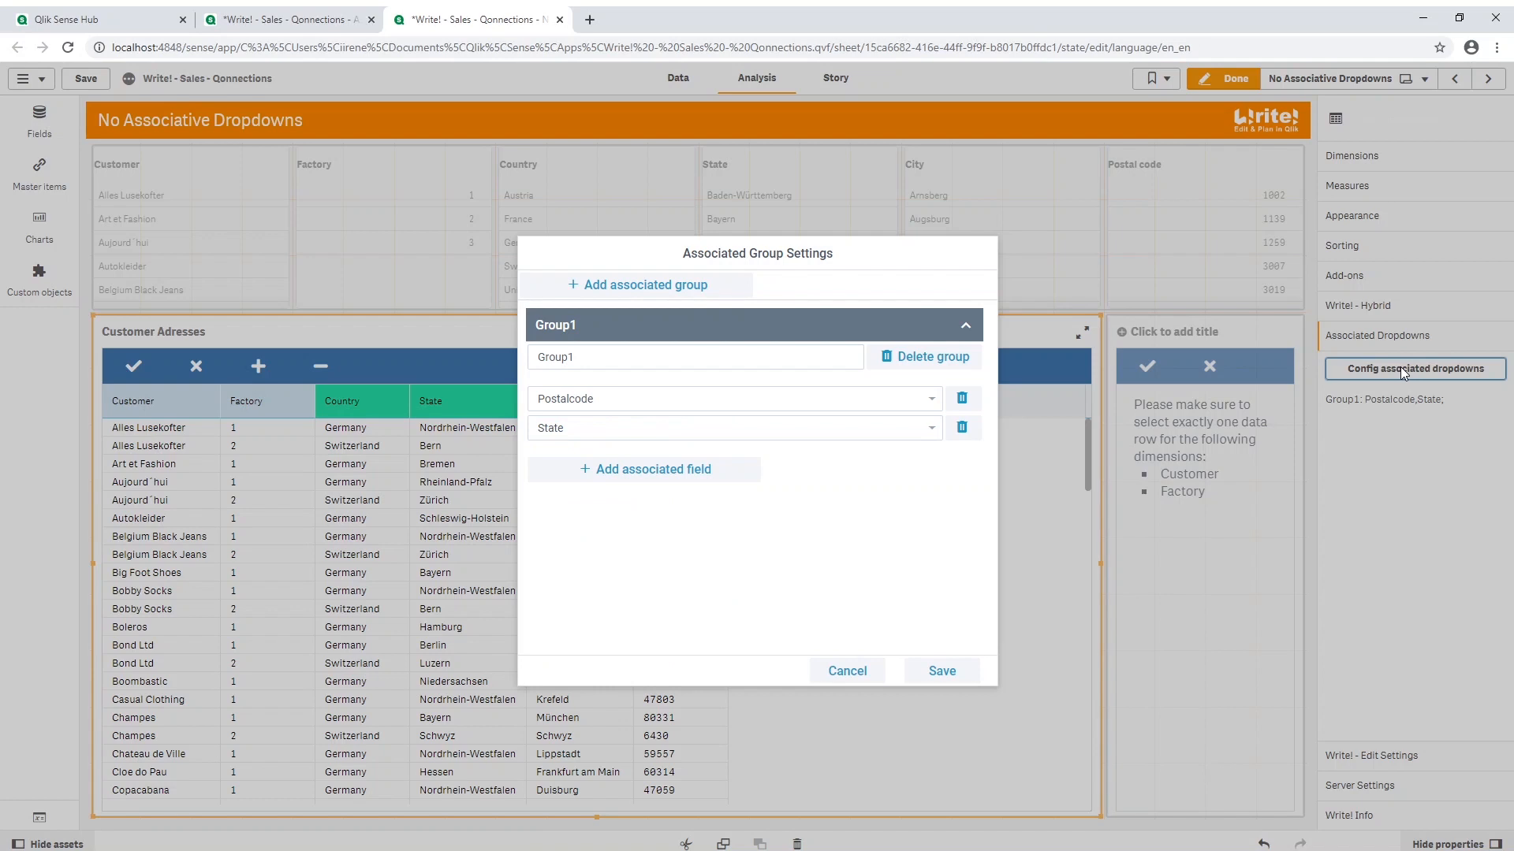
{"action": "left_click", "coordinate": [942, 670]}
Step: Activate the City measure's ORT dropdown field as an associated field and add ORT to Group1 in the associated group settings
{"action": "left_click", "coordinate": [1421, 190]}
{"action": "scroll", "coordinate": [1390, 237], "scroll_direction": "up", "scroll_amount": 5}
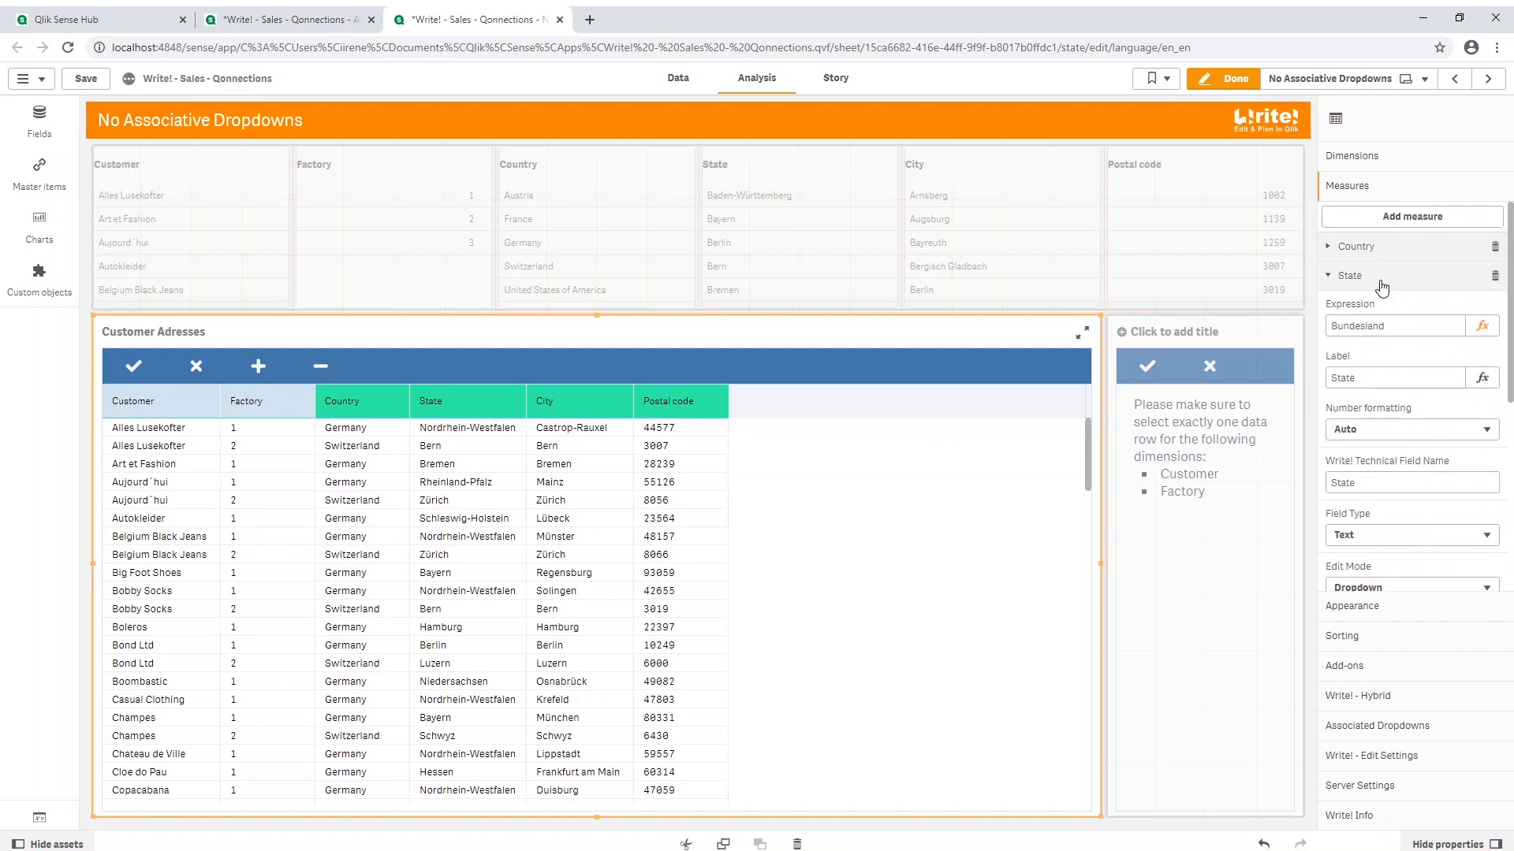
{"action": "left_click", "coordinate": [1381, 277]}
{"action": "left_click", "coordinate": [1375, 305]}
{"action": "scroll", "coordinate": [1360, 331], "scroll_direction": "down", "scroll_amount": 5}
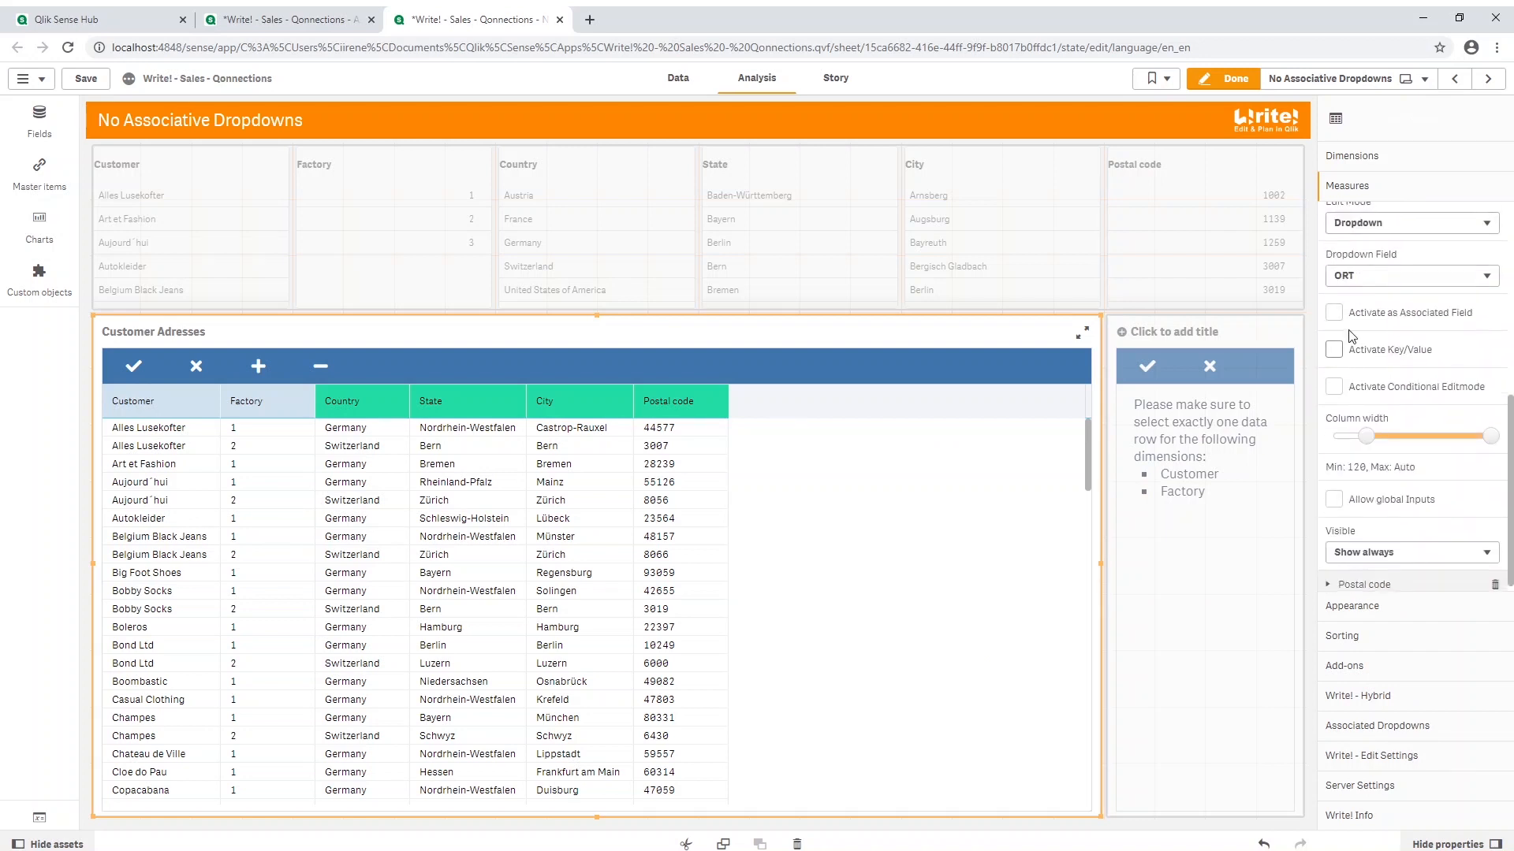
{"action": "left_click", "coordinate": [1340, 313]}
{"action": "left_click", "coordinate": [707, 465]}
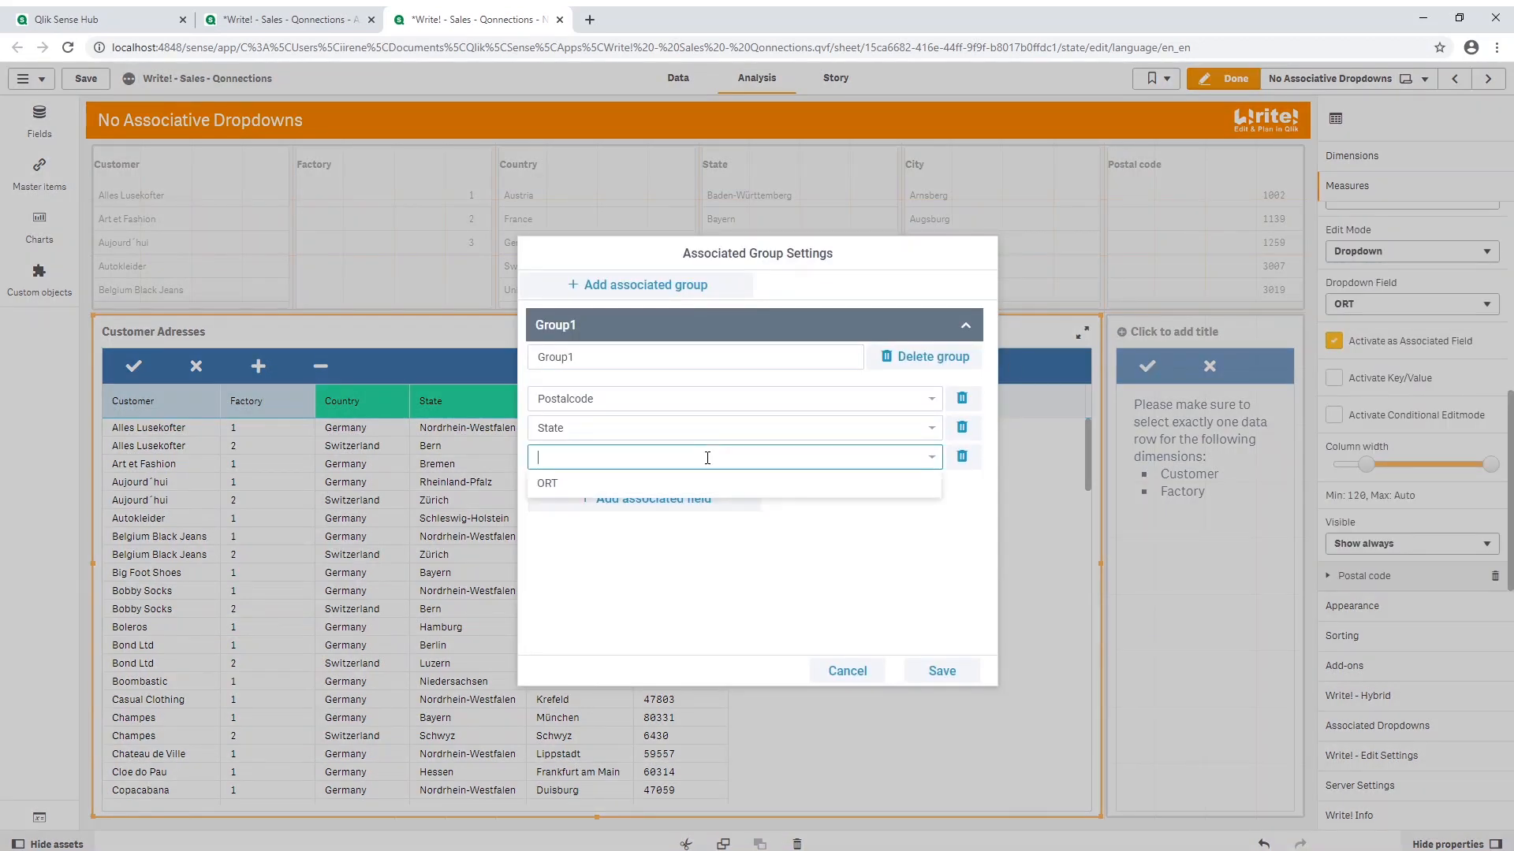
{"action": "left_click", "coordinate": [683, 484]}
{"action": "left_click", "coordinate": [938, 671]}
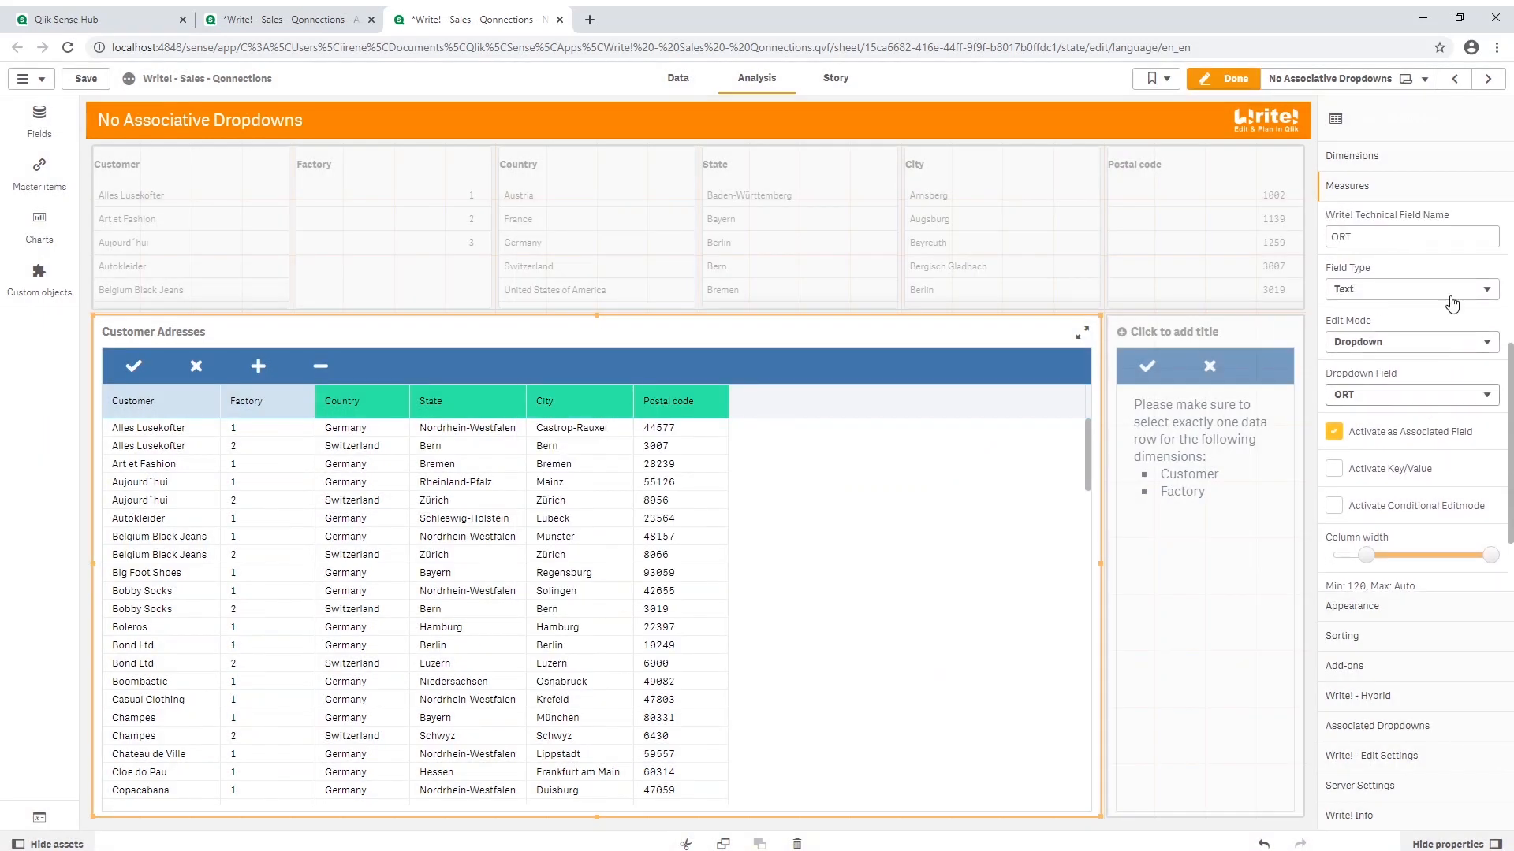
Step: Activate the Country measure's Land field as associated, add Land to Group1, save, and leave edit mode
{"action": "scroll", "coordinate": [1453, 303], "scroll_direction": "up", "scroll_amount": 3}
{"action": "left_click", "coordinate": [1387, 244]}
{"action": "scroll", "coordinate": [1348, 377], "scroll_direction": "down", "scroll_amount": 4}
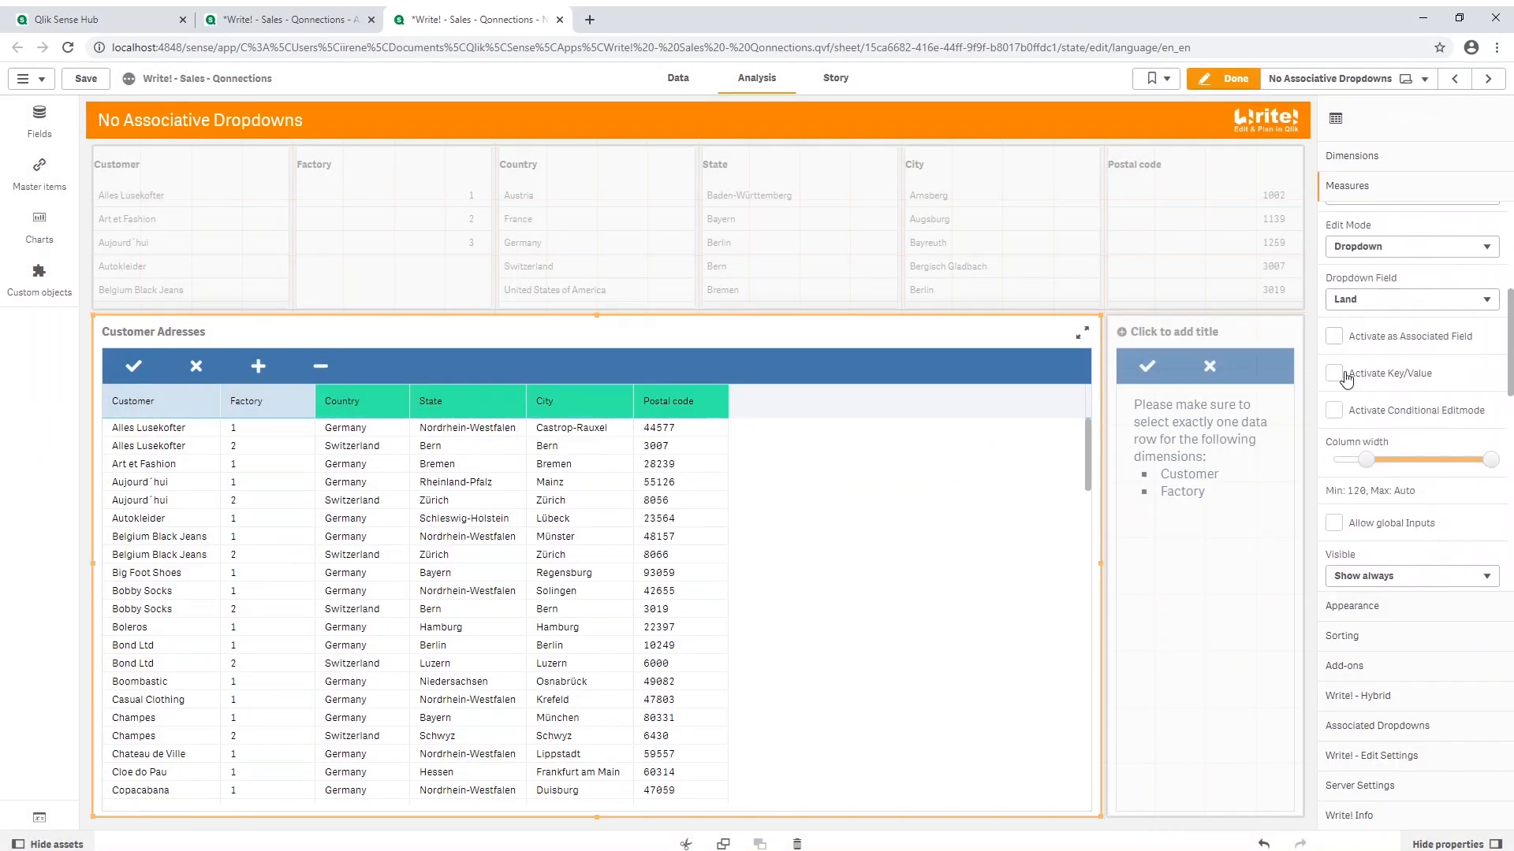
{"action": "left_click", "coordinate": [1335, 333]}
{"action": "left_click", "coordinate": [647, 507]}
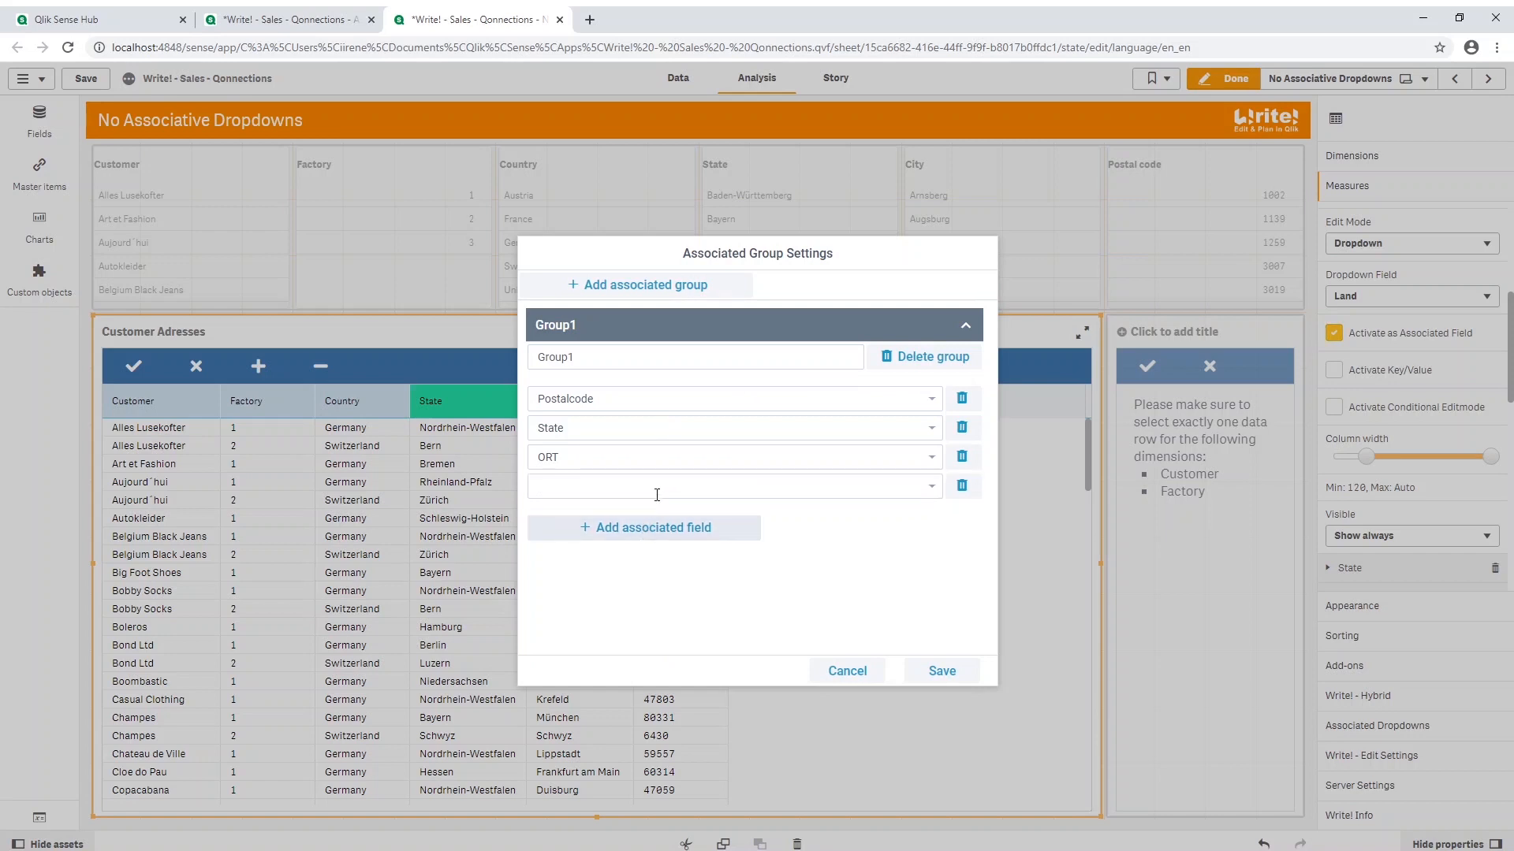
{"action": "left_click", "coordinate": [902, 485]}
{"action": "left_click", "coordinate": [798, 518]}
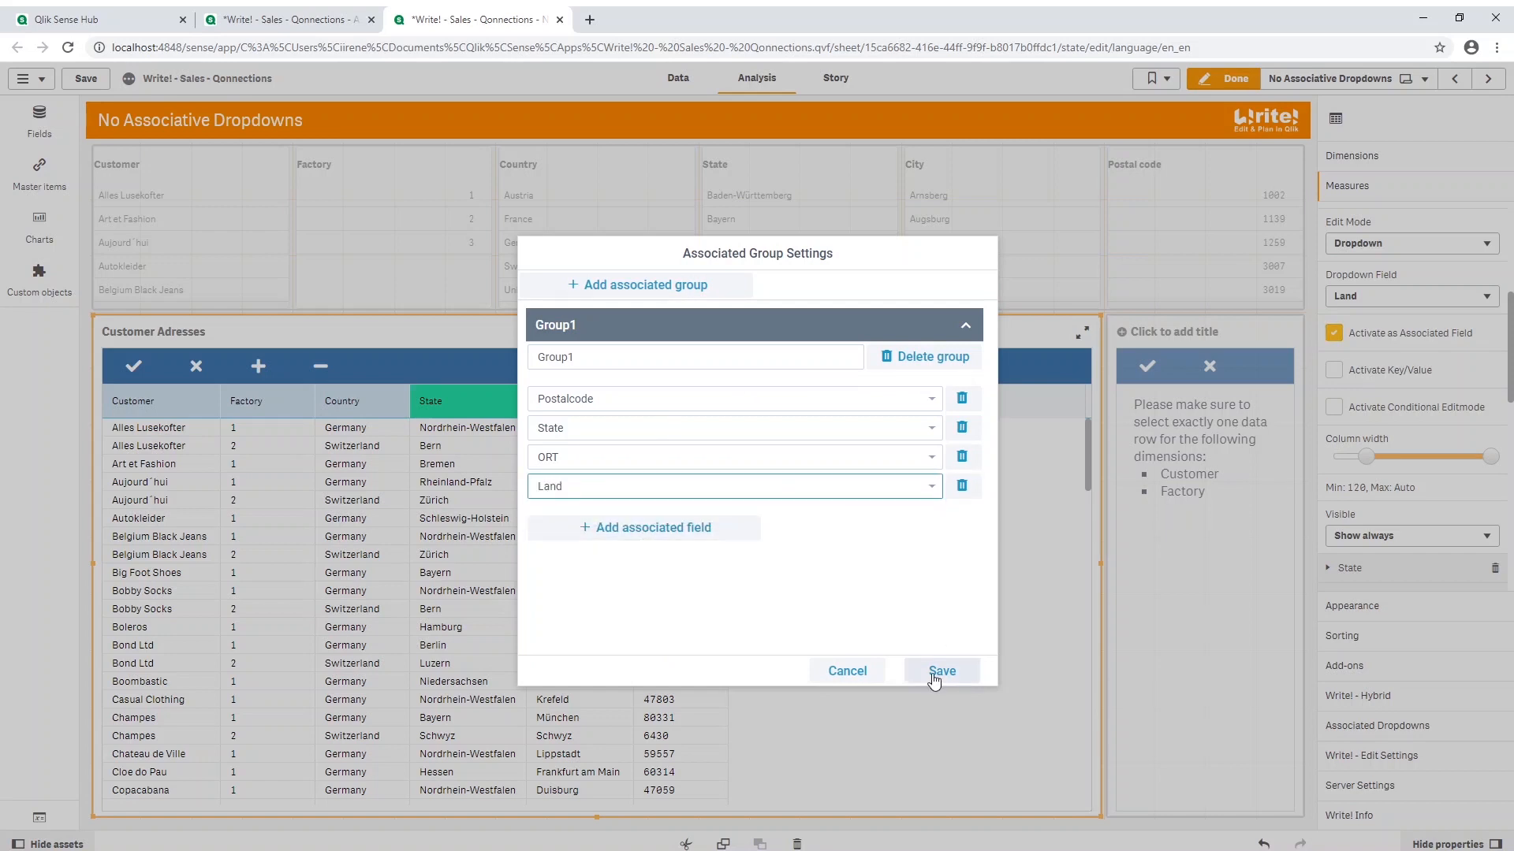
{"action": "left_click", "coordinate": [940, 672]}
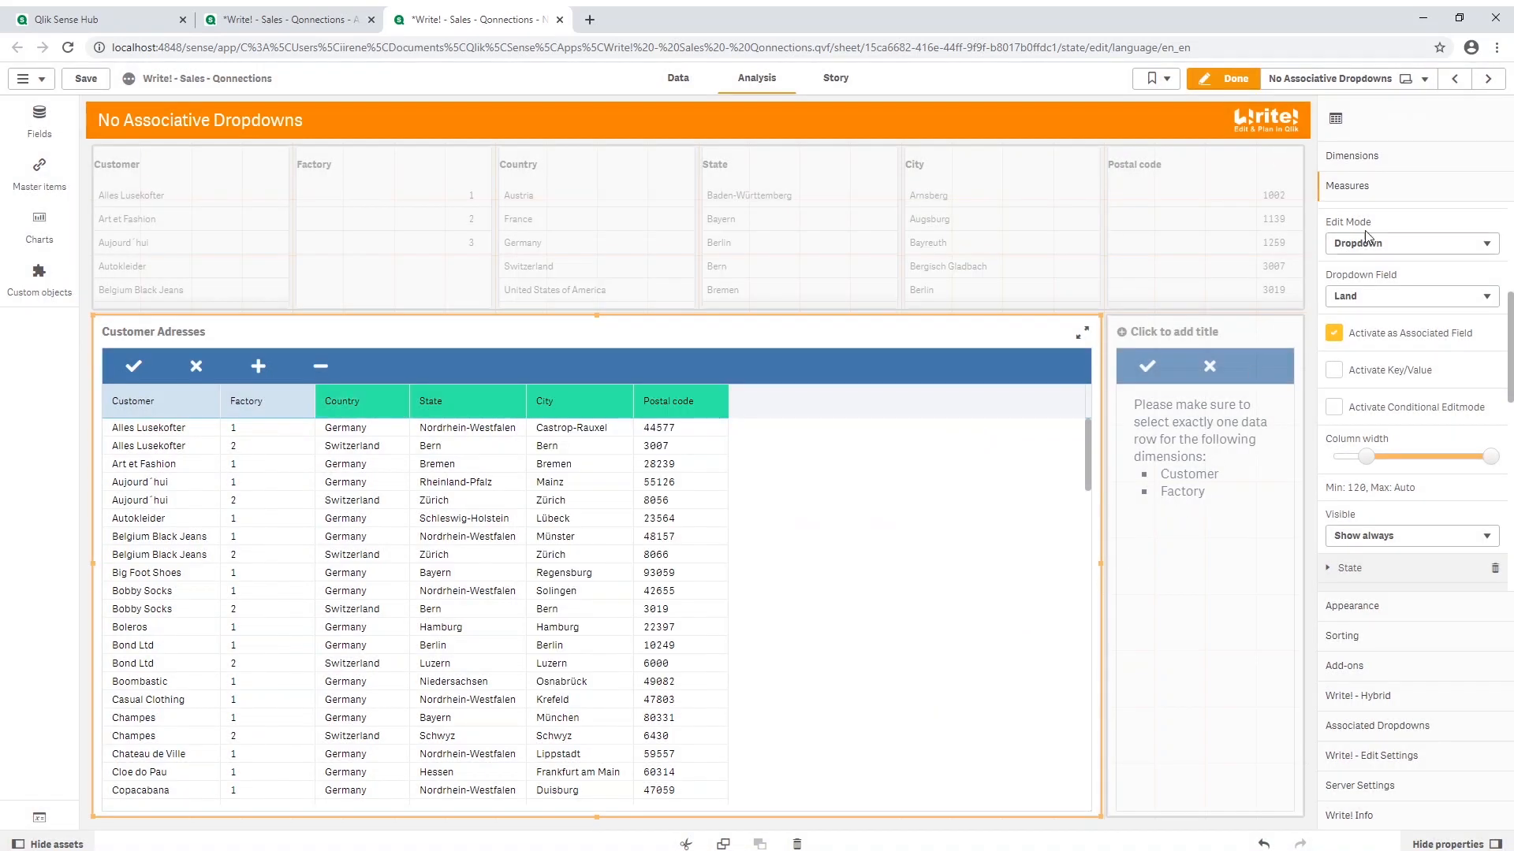
{"action": "scroll", "coordinate": [1381, 233], "scroll_direction": "up", "scroll_amount": 5}
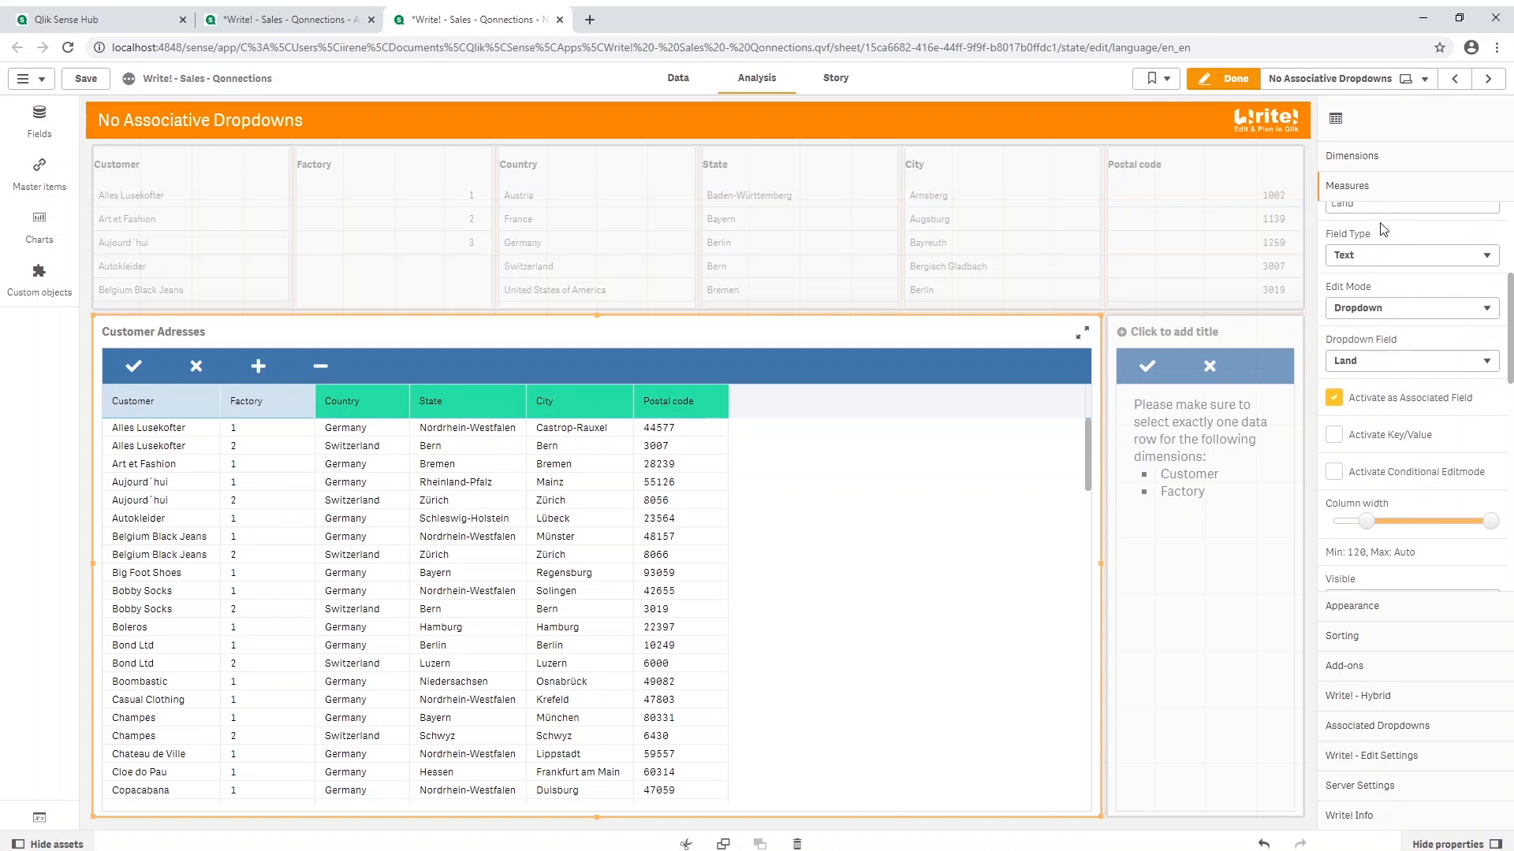
{"action": "left_click", "coordinate": [1234, 78]}
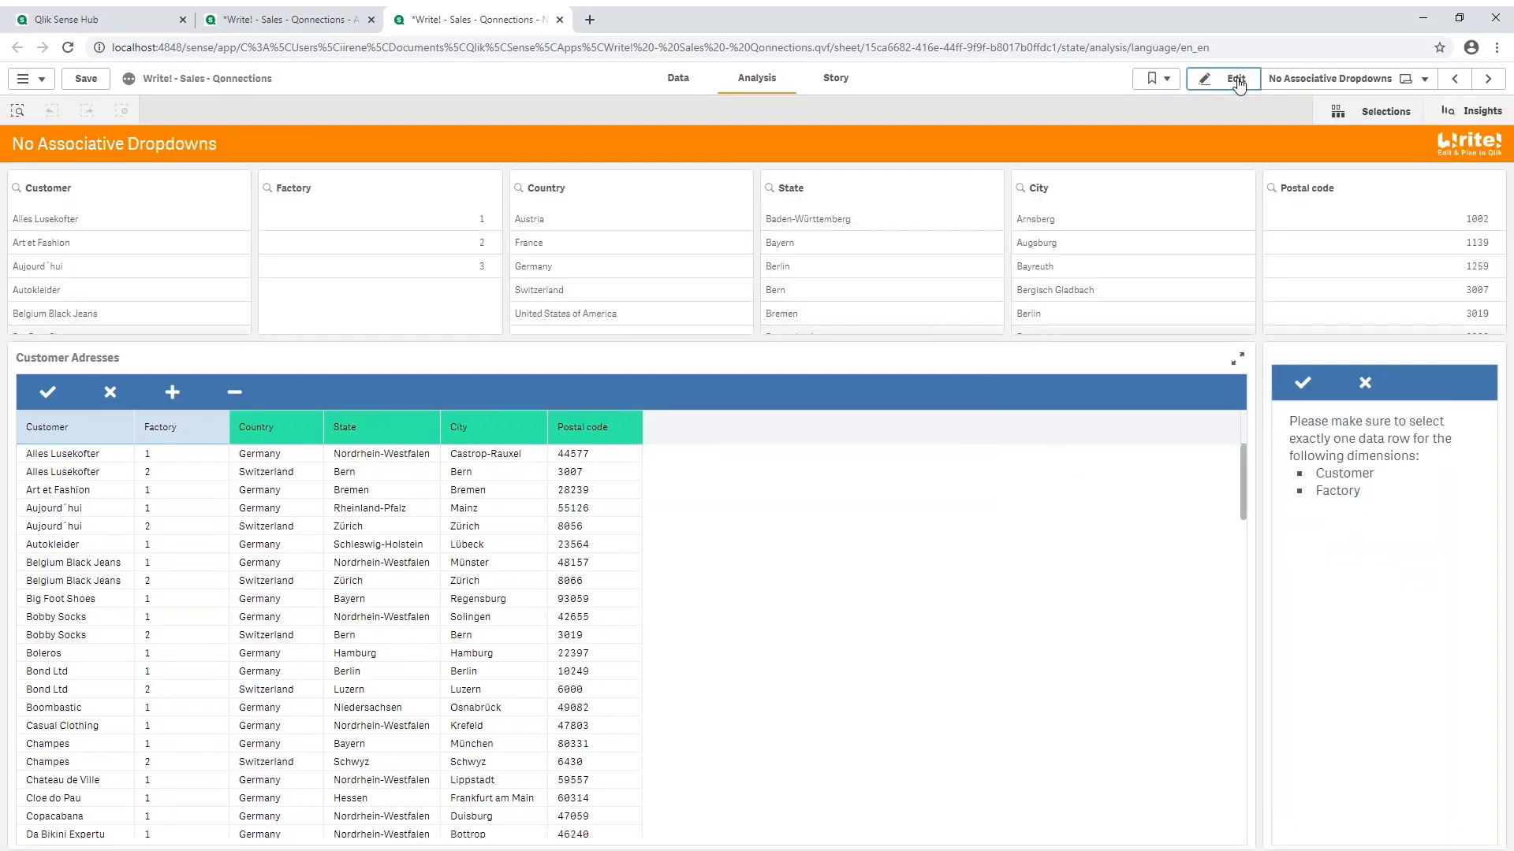